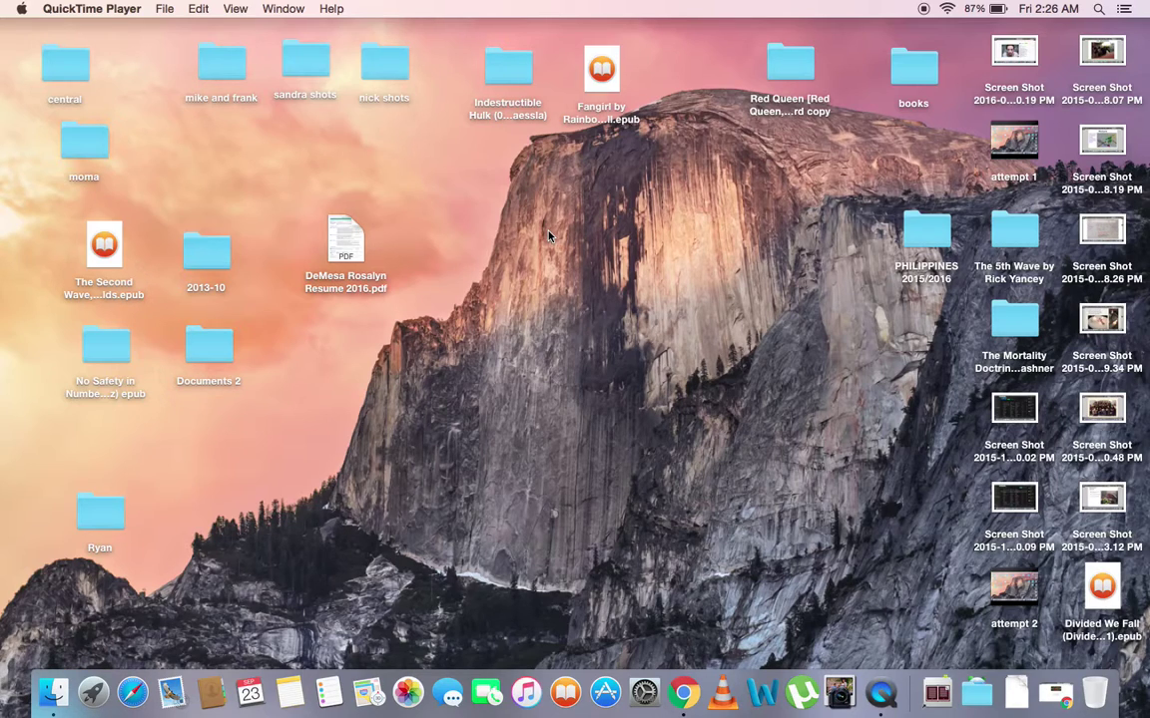
Restore the minimized Chrome window from the Dock.
click(1056, 694)
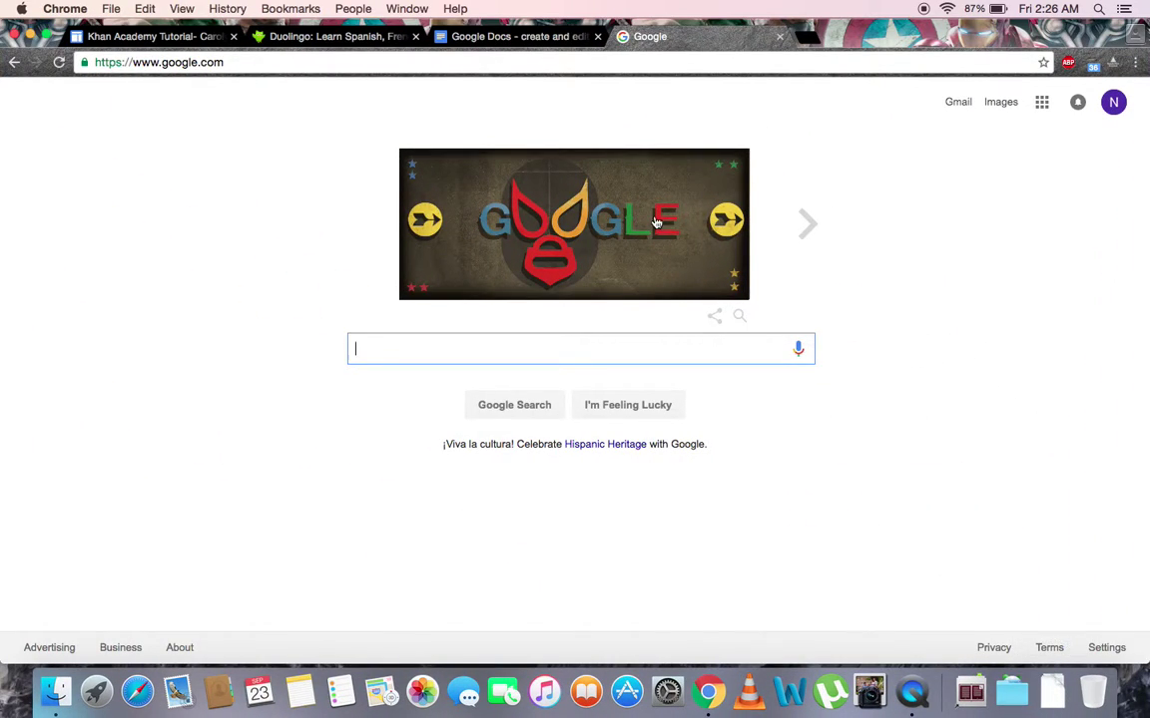
Load studyblue.com in the current Chrome tab.
click(539, 63)
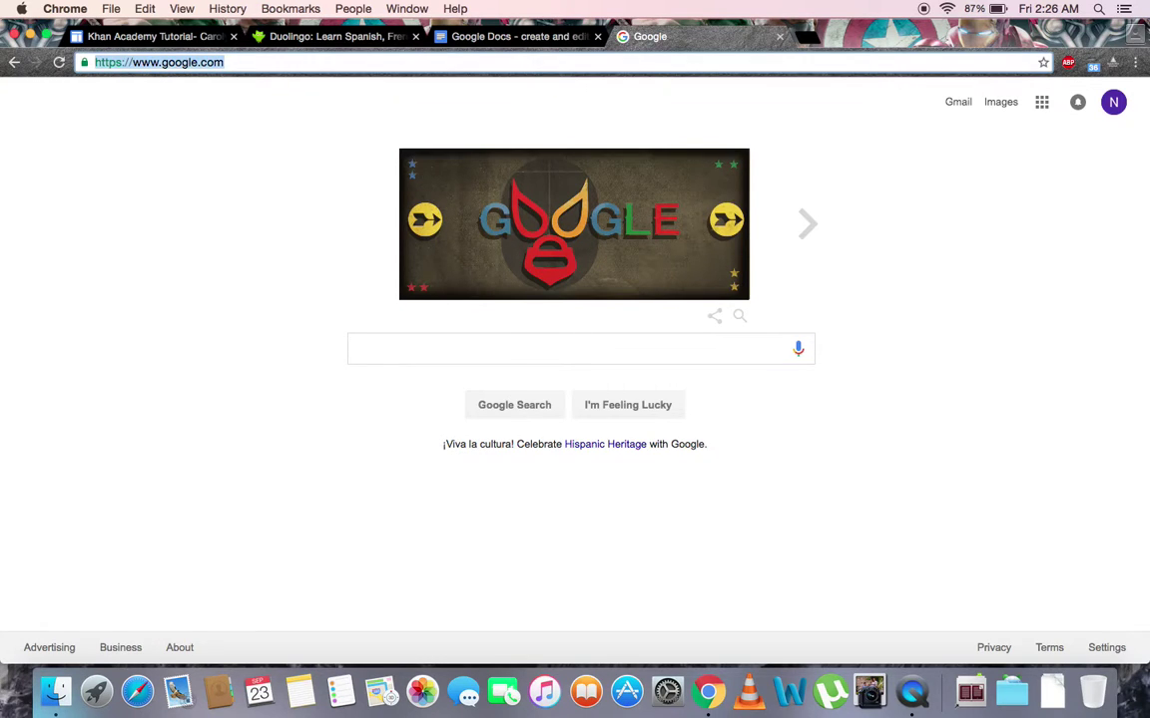
text(studyblue.co)
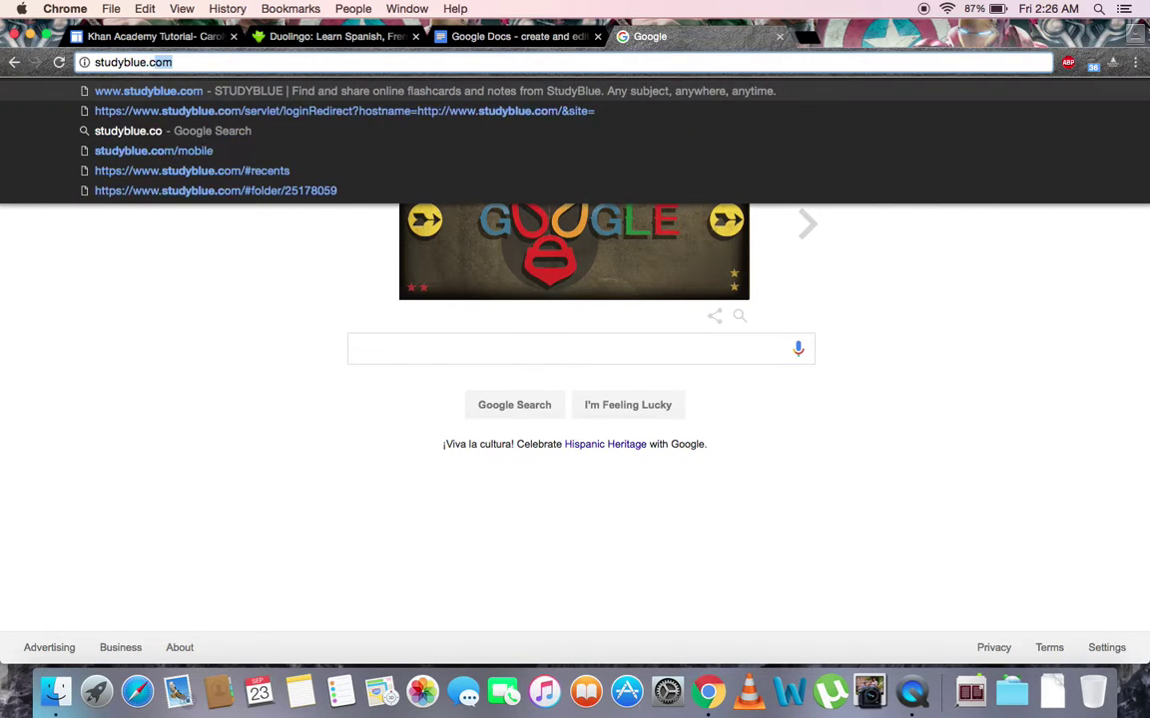
key(Return)
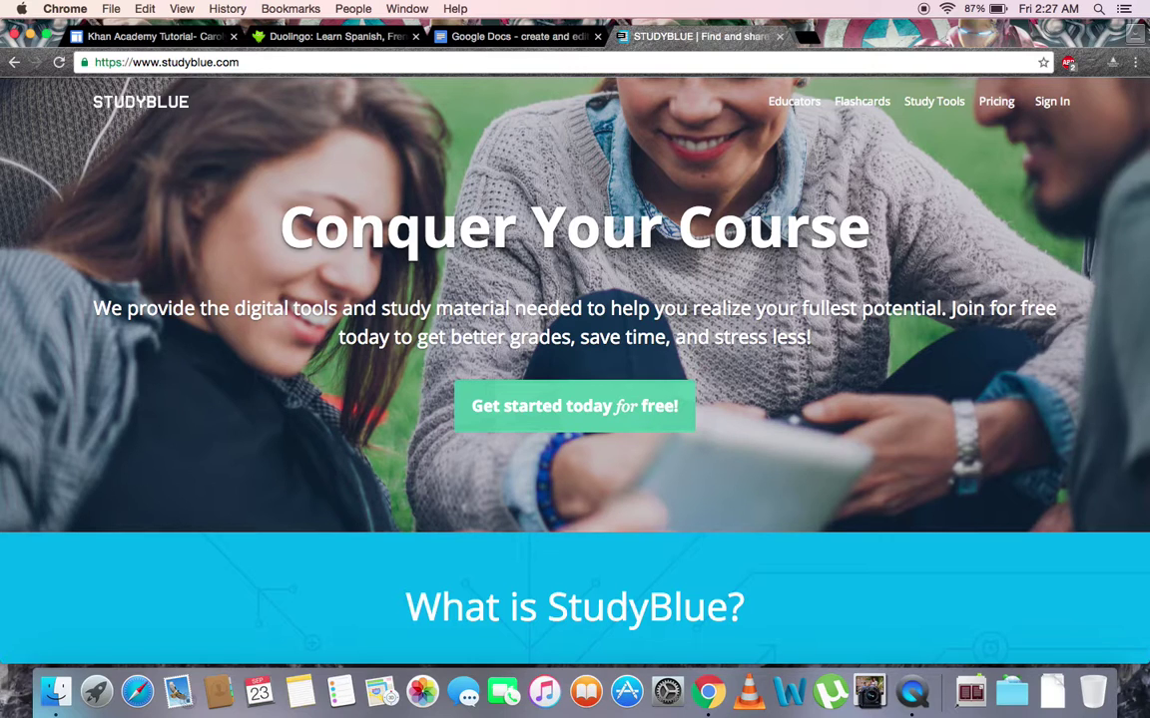
Scroll down the StudyBlue homepage and choose 'Get started today!'.
scroll(611, 228, down, 3)
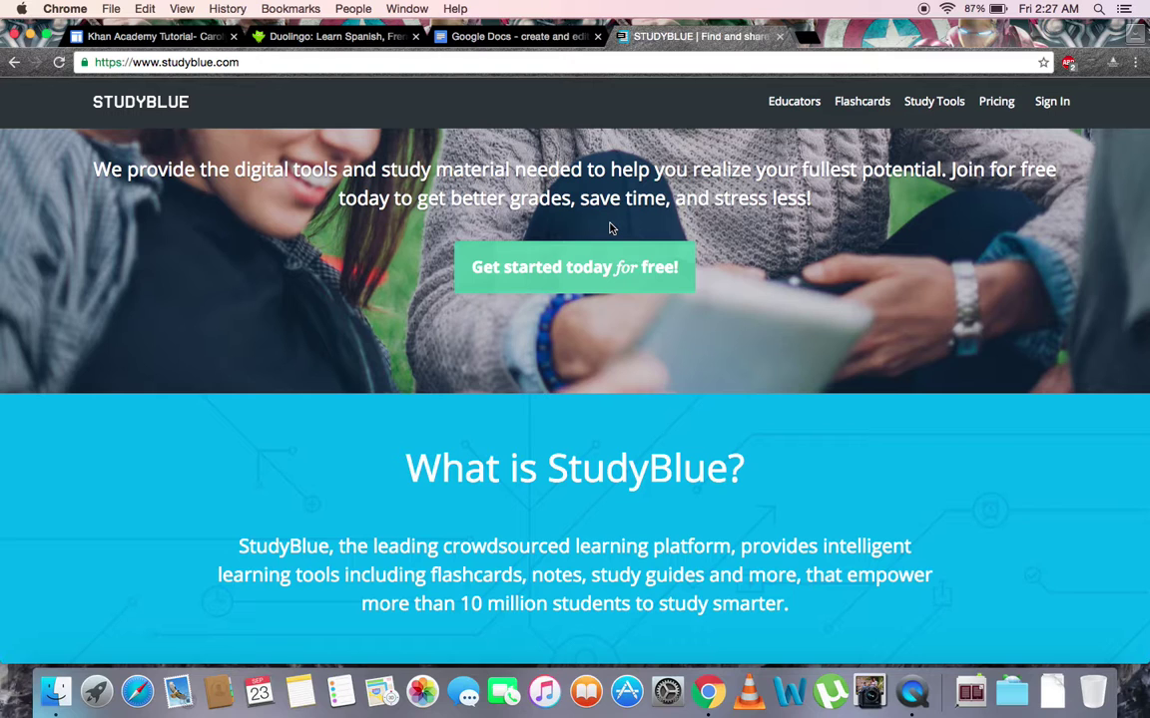
scroll(610, 228, down, 10)
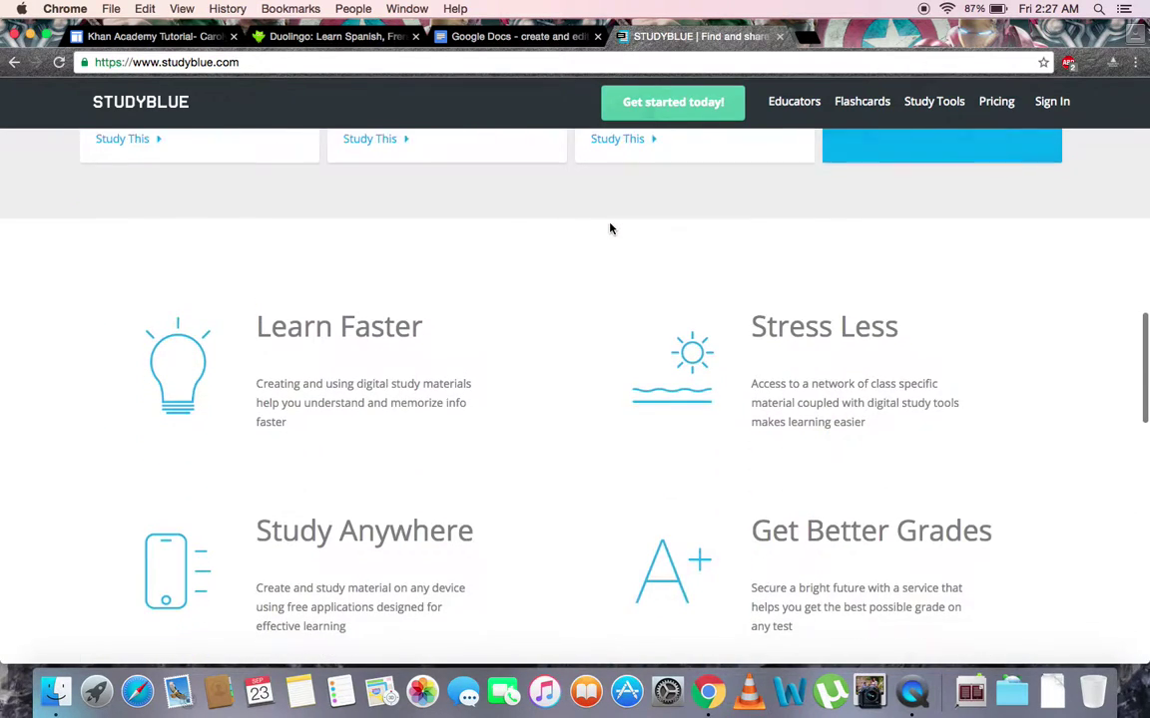
scroll(610, 228, down, 4)
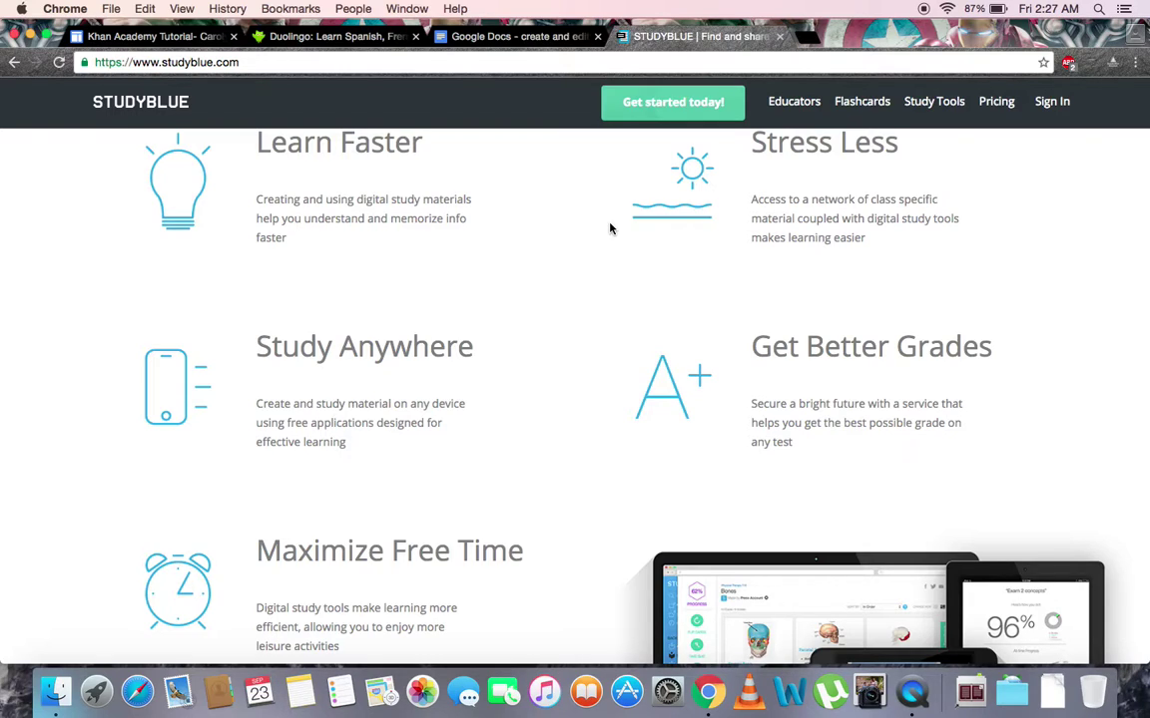
click(686, 103)
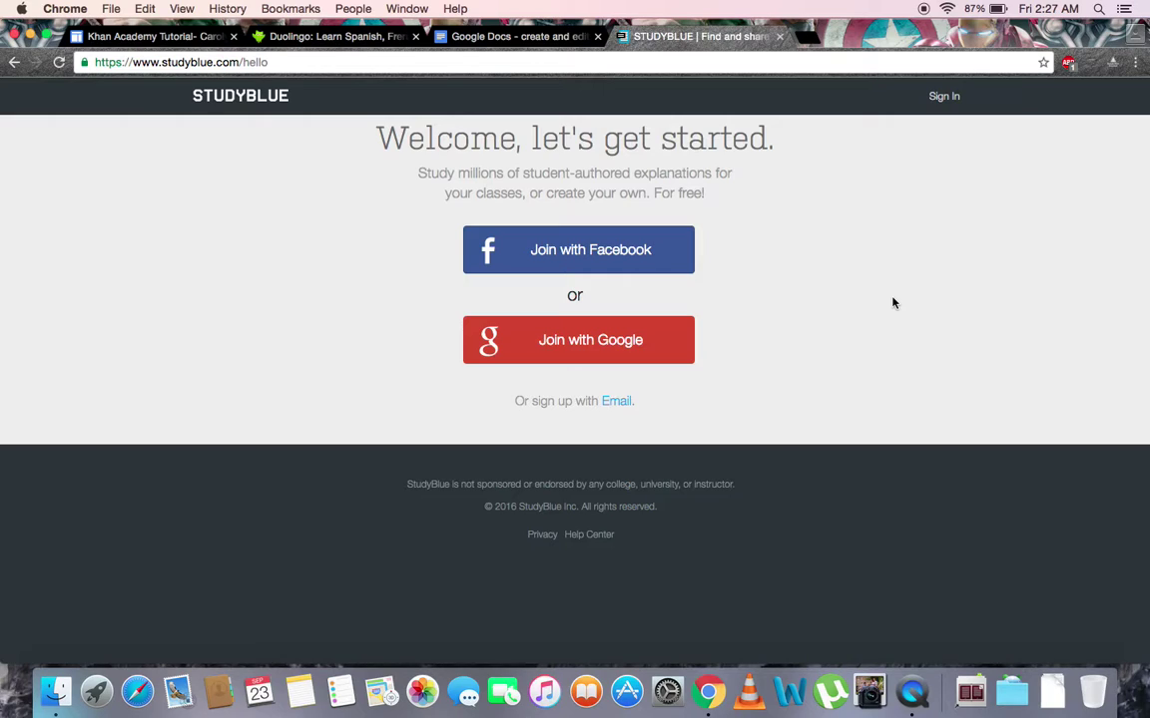
Sign in to StudyBlue with the saved account e-mail and the account password.
click(618, 400)
scroll(620, 397, down, 3)
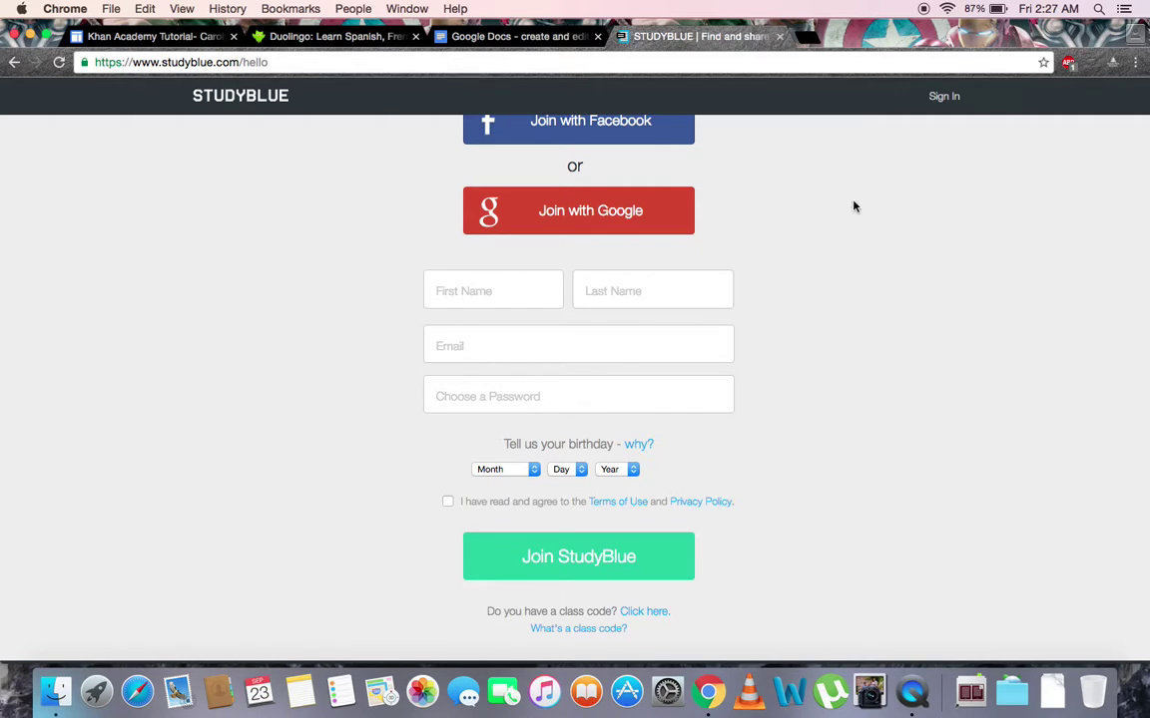
click(944, 96)
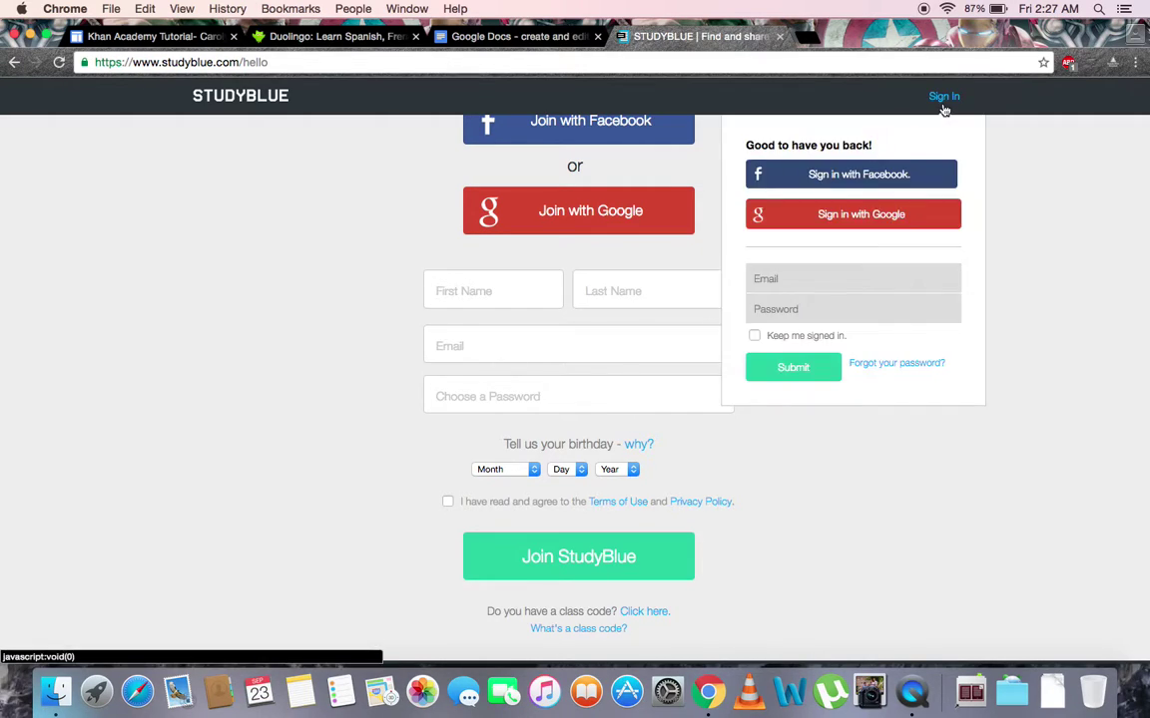
click(828, 275)
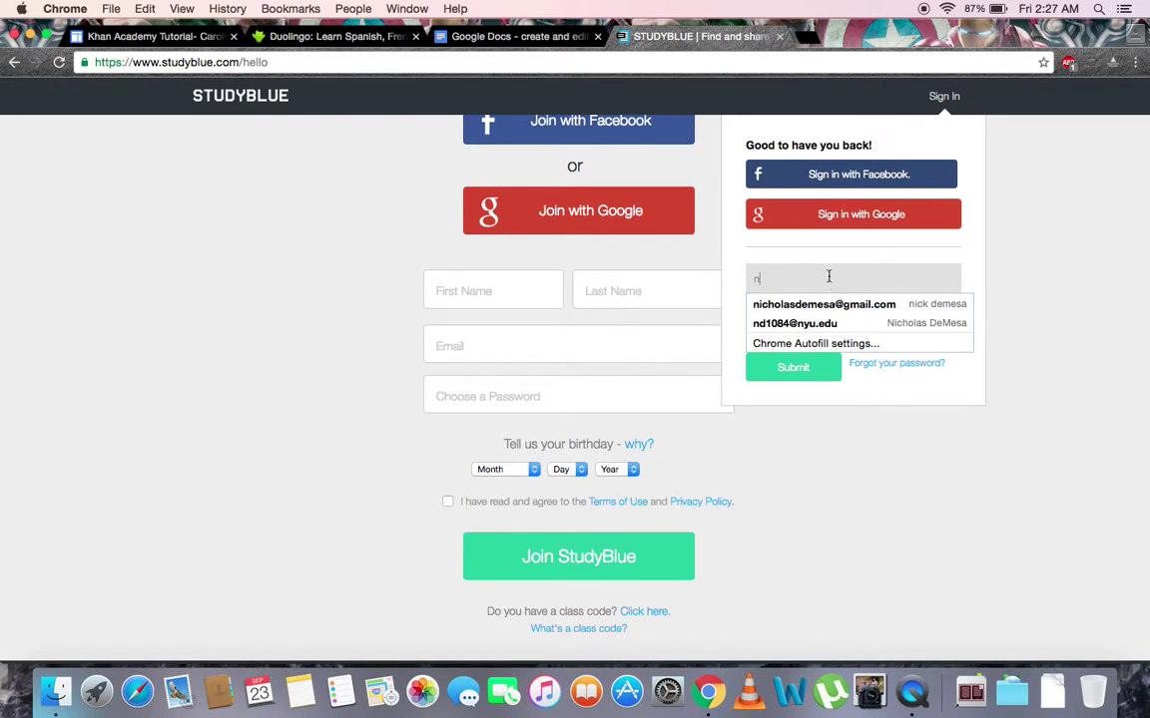
key(Down)
key(Return)
click(794, 312)
text(••••••••••)
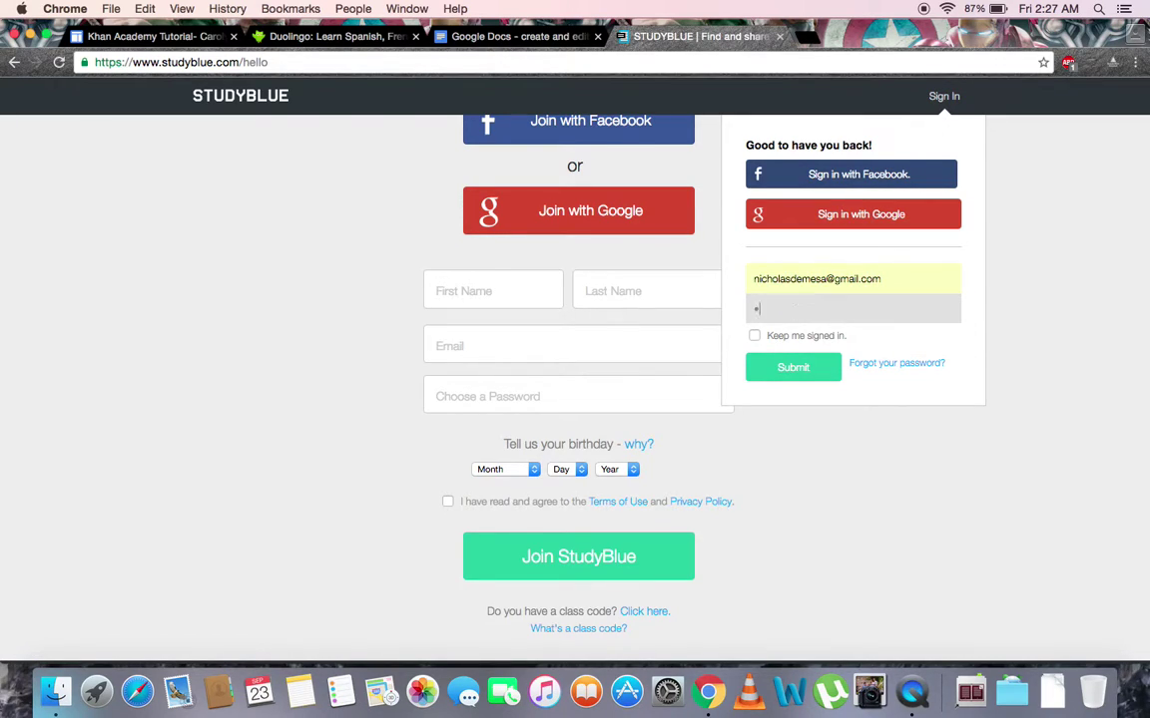
click(794, 367)
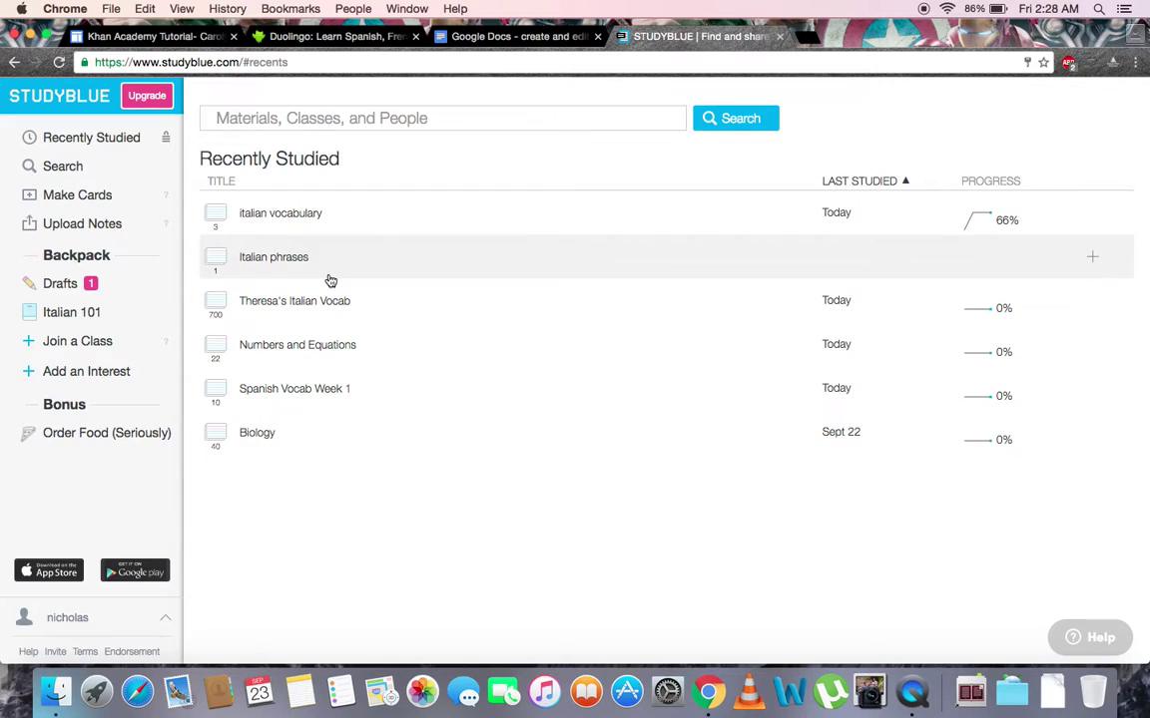
Open the 'italian vocabulary' set inside the Italian 101 class.
click(95, 311)
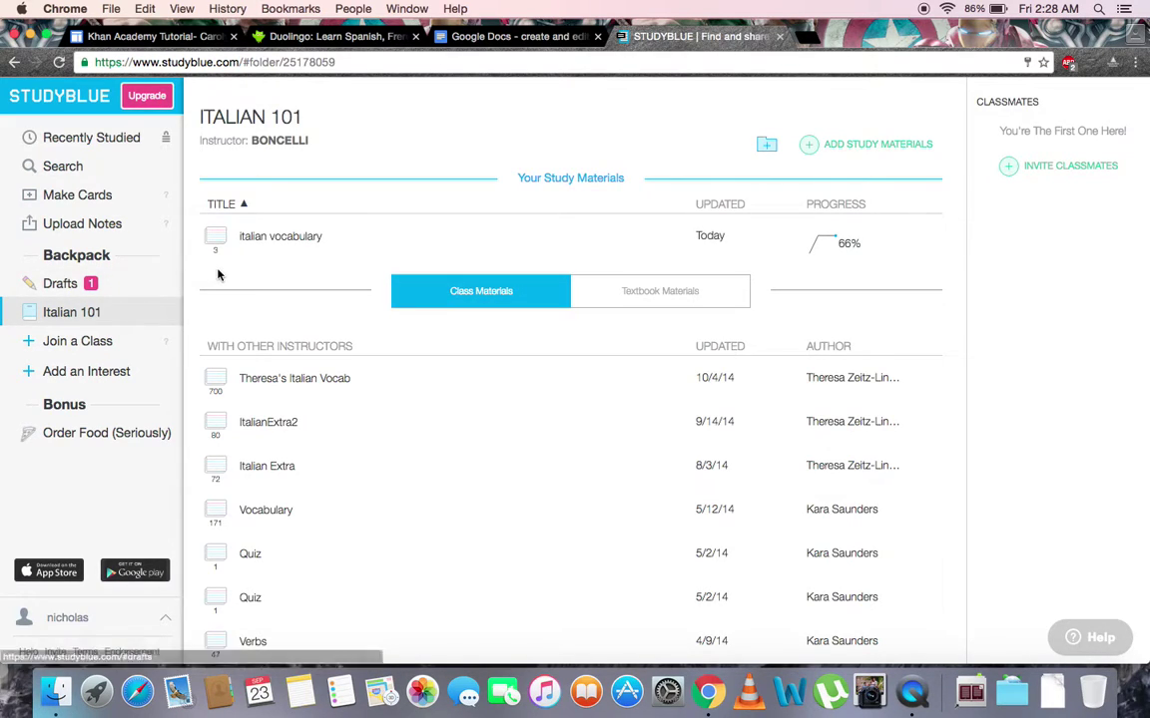
click(282, 242)
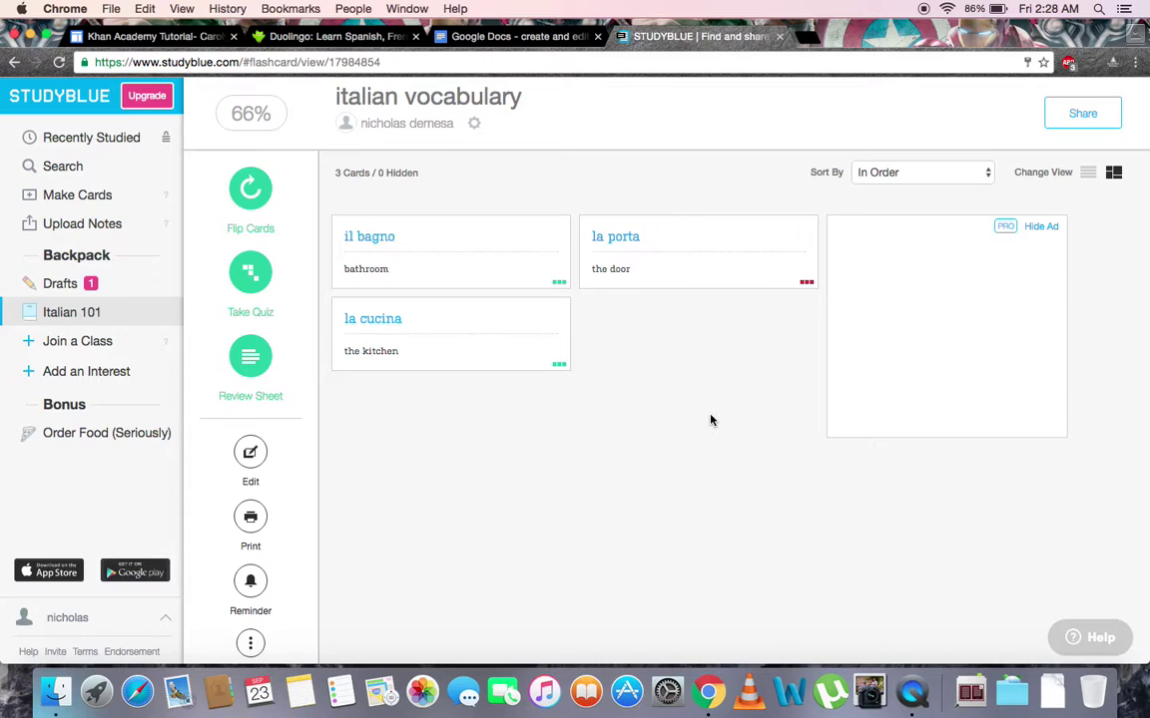
Start a Flip Cards session on italian vocabulary with the default options.
mouse_move(547, 287)
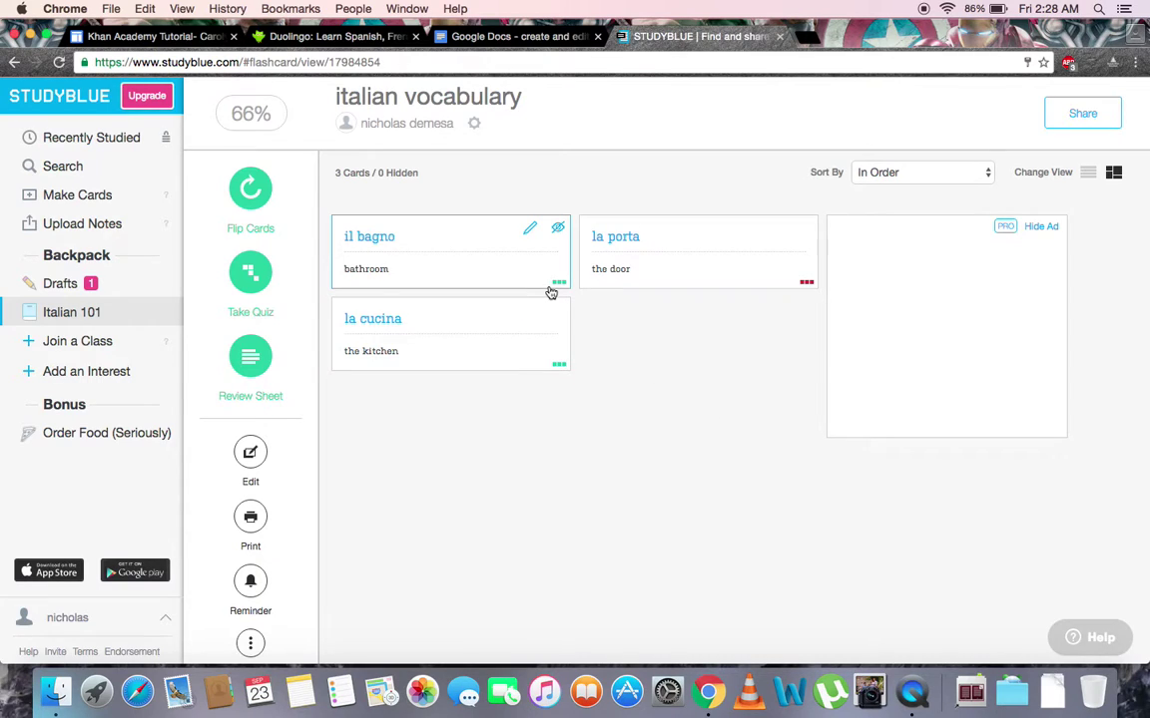
click(450, 242)
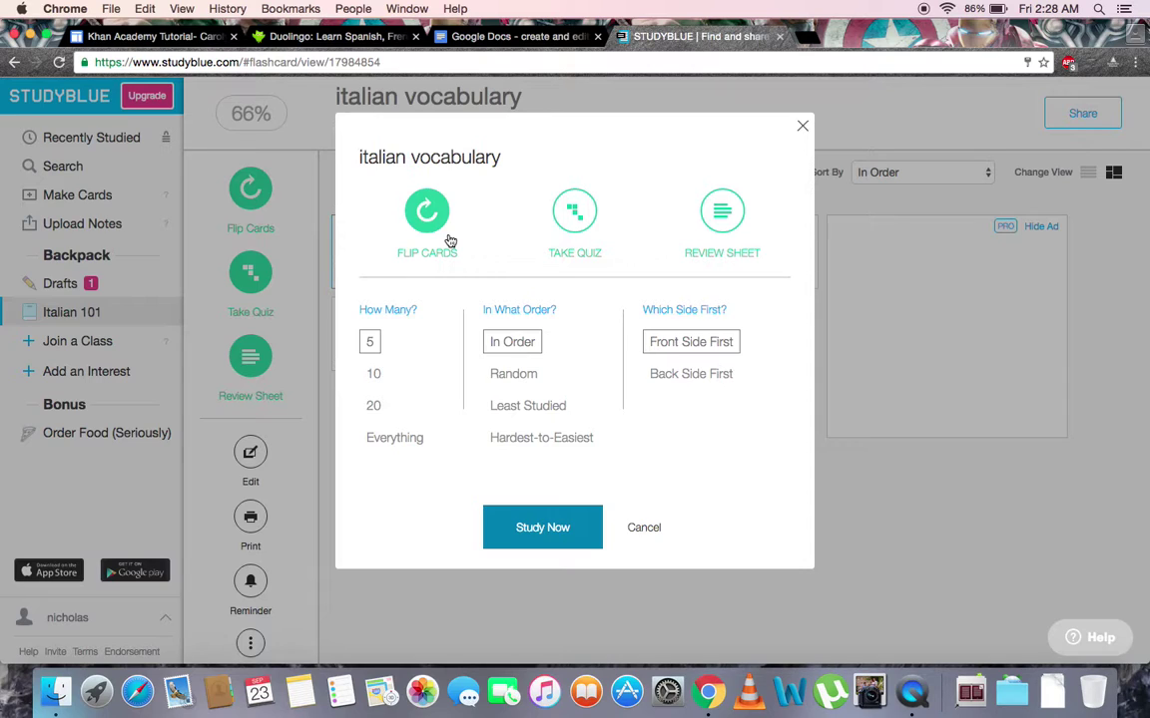
click(534, 529)
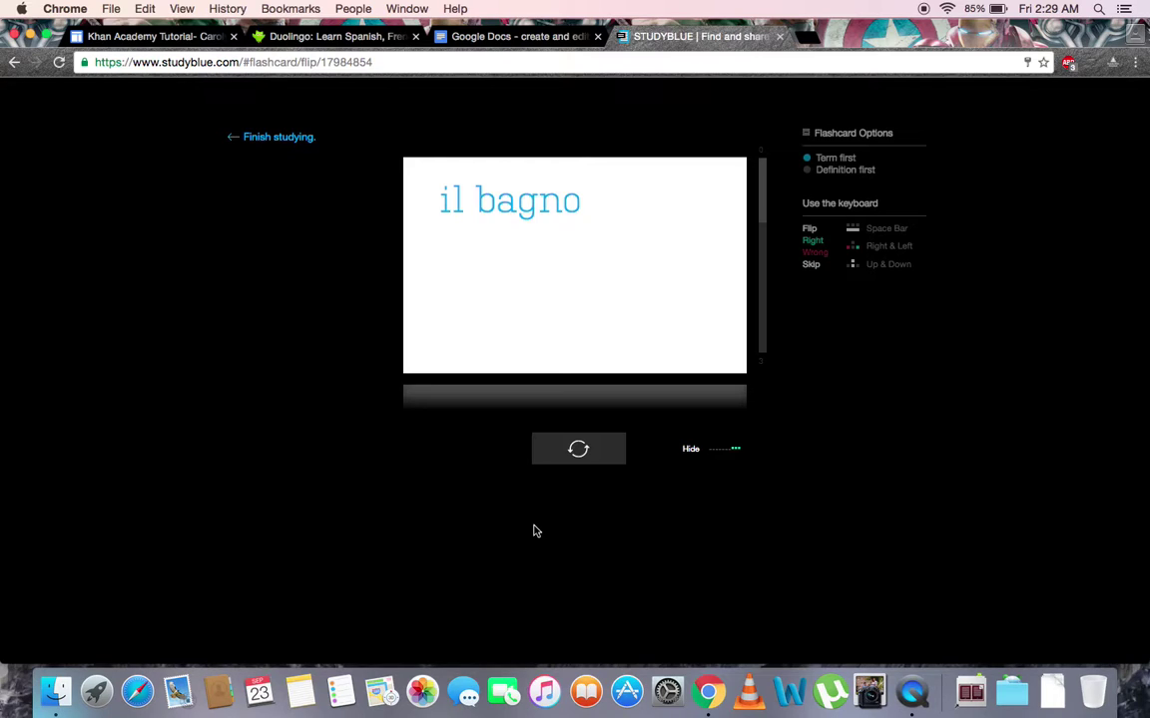
Flip each card, marking il bagno and la cucina right and la porta wrong.
key(space)
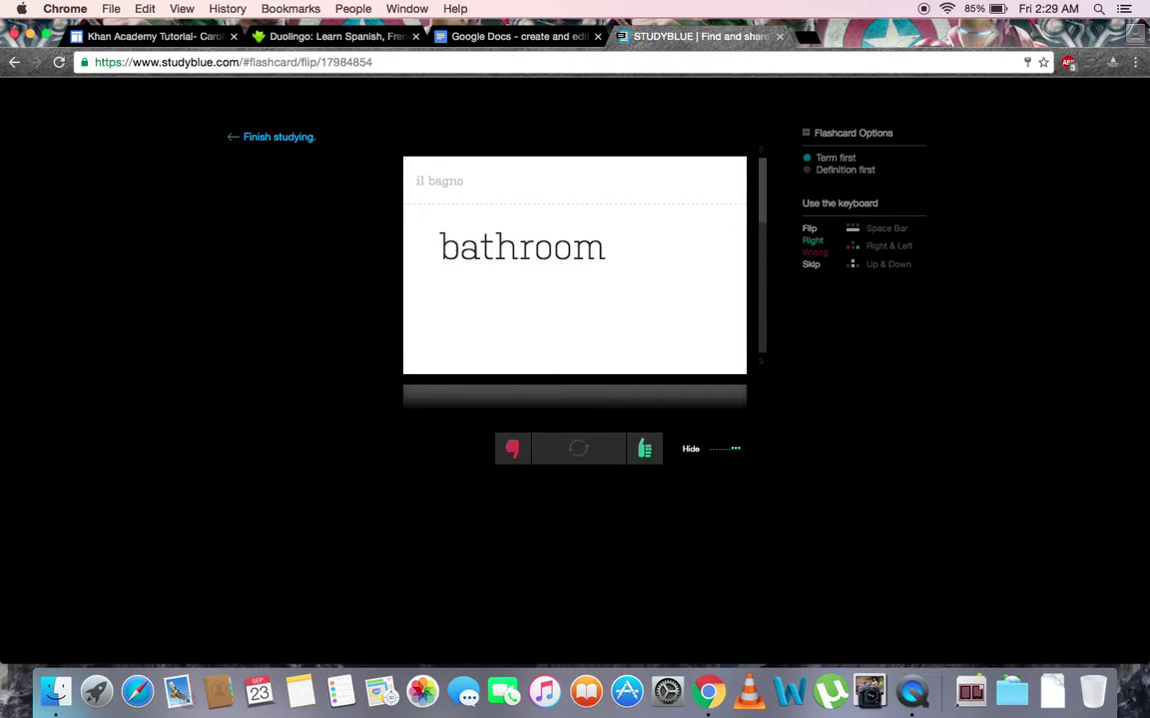
key(Right)
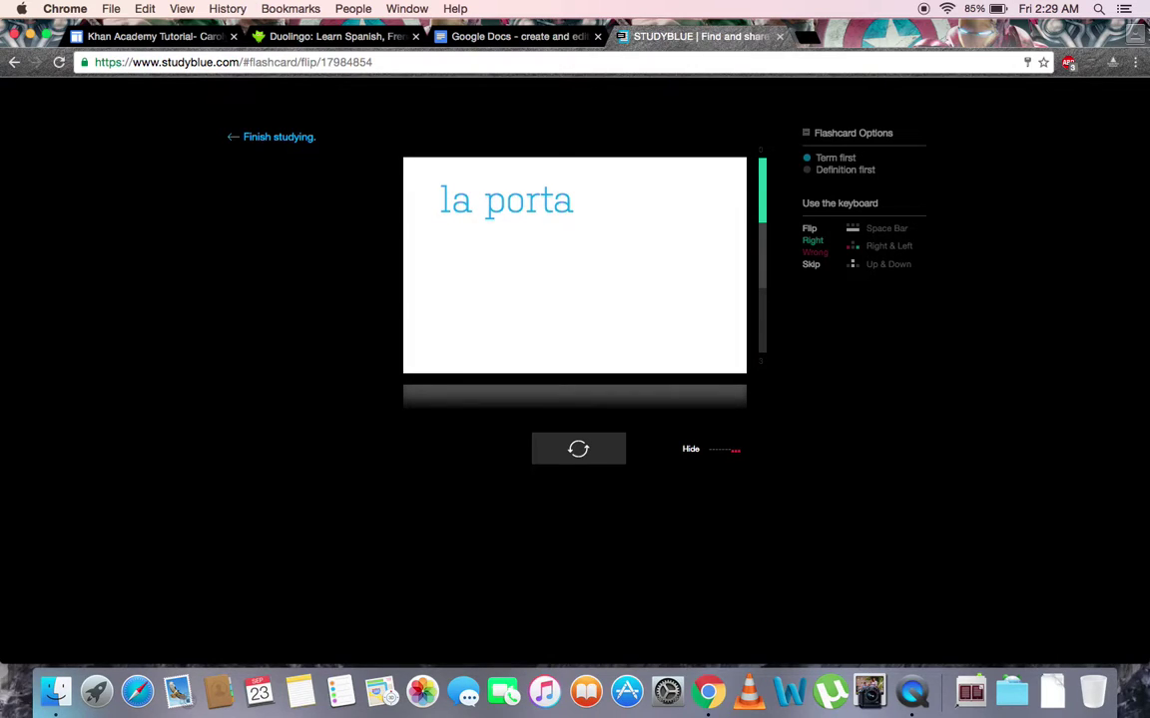
key(space)
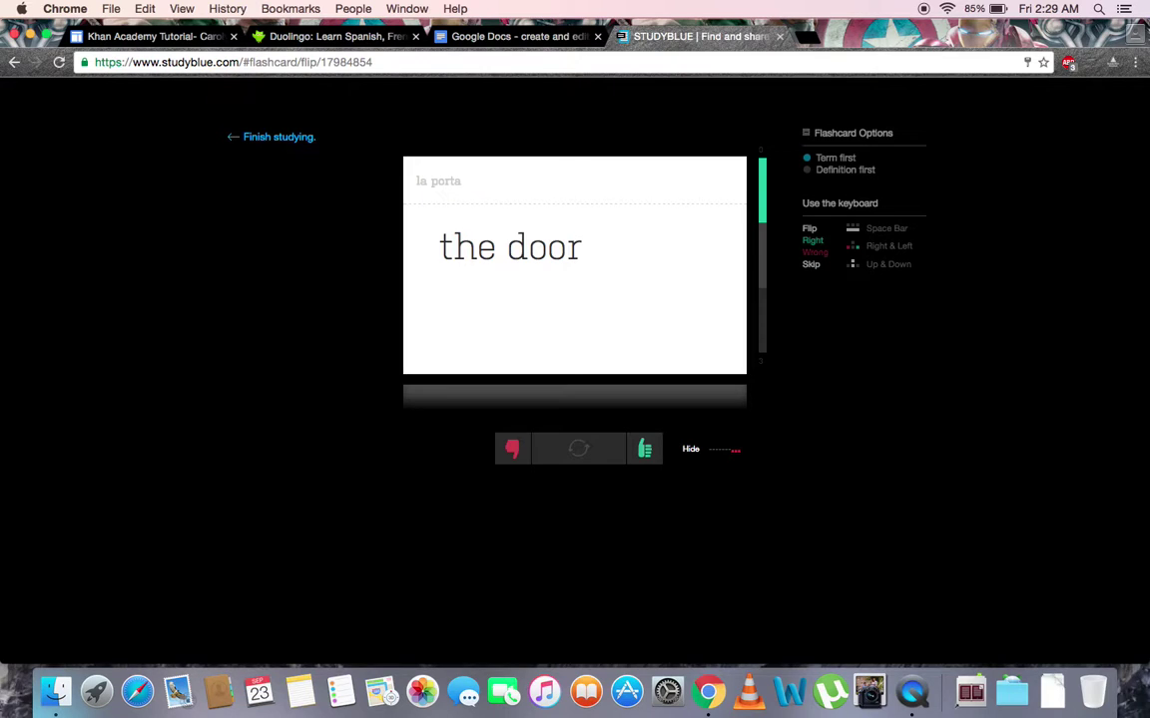
key(Left)
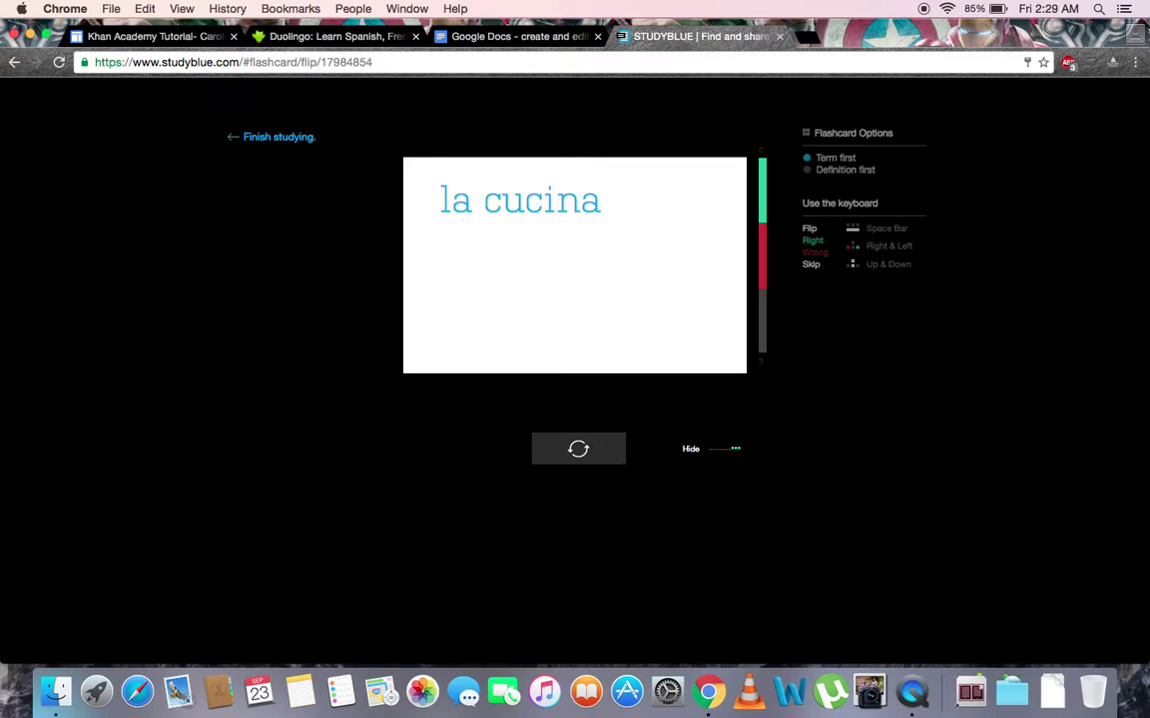
key(space)
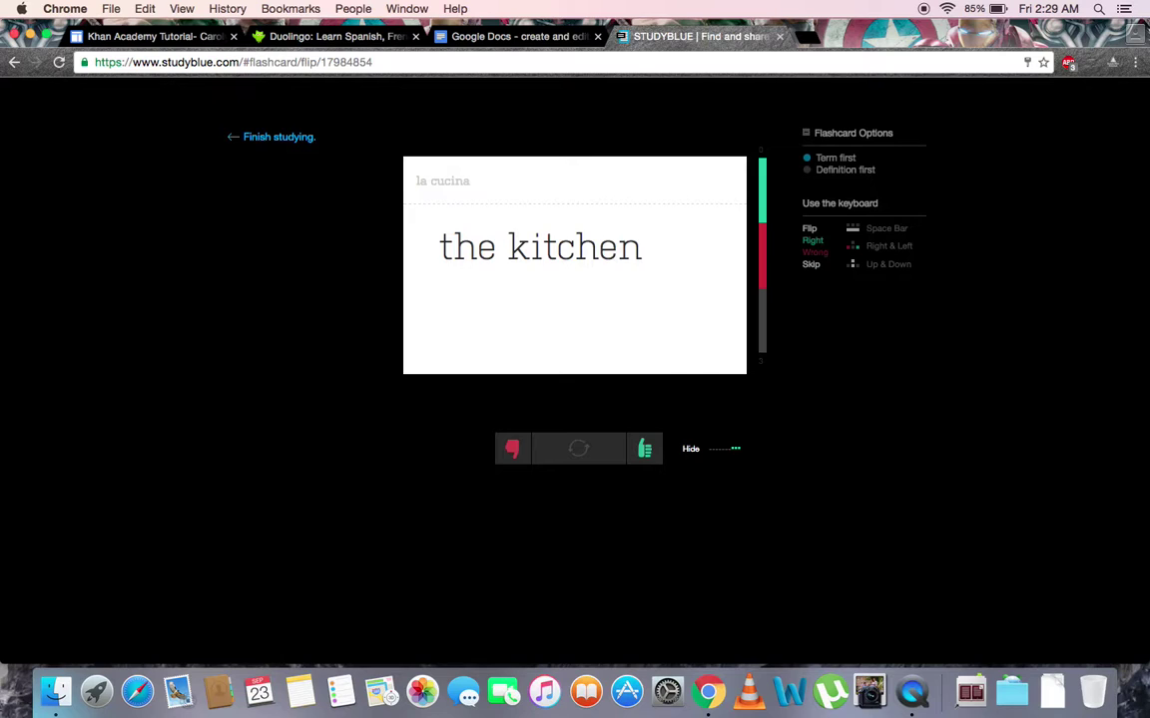
key(Right)
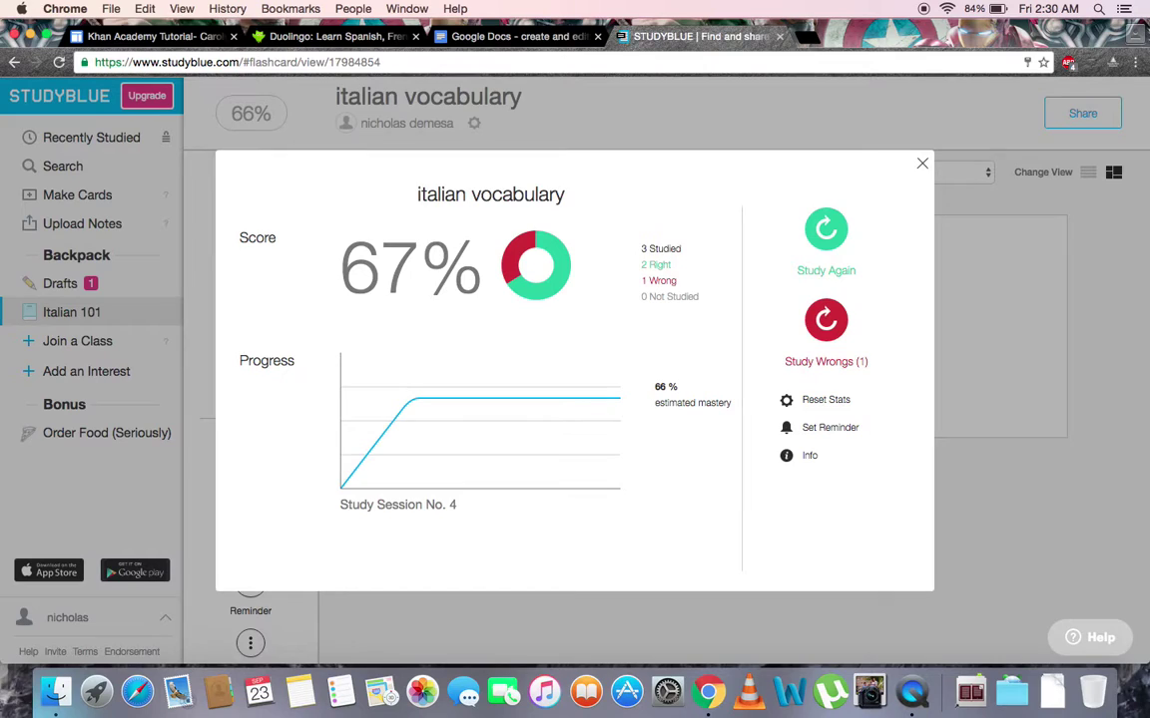
Close the score summary and start a new set with Make Cards.
click(922, 166)
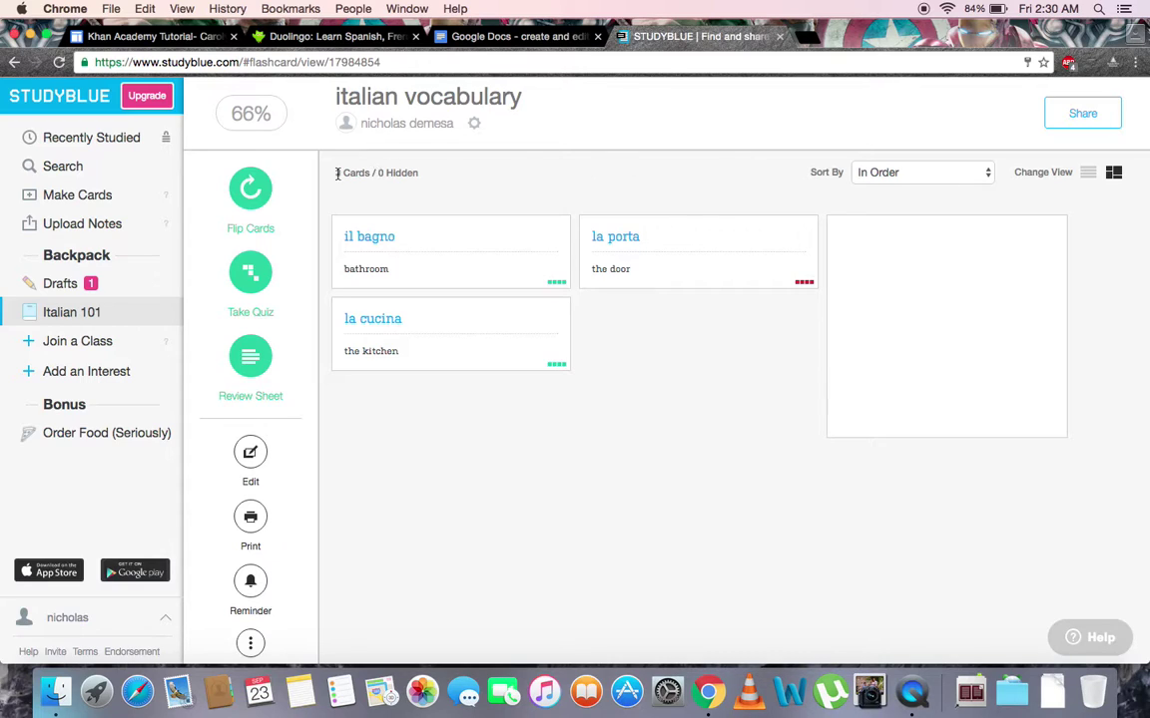
click(103, 206)
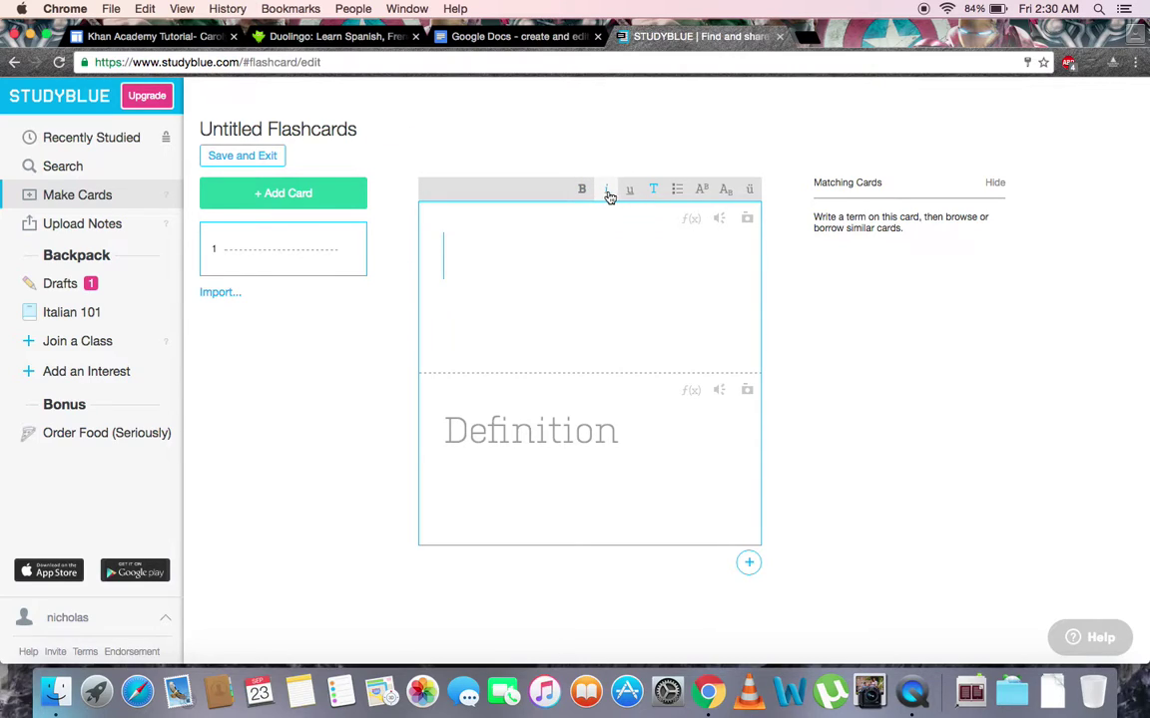
Enter 'buon giorno' as card 1's term, fixing the typo.
click(650, 196)
click(676, 193)
click(513, 254)
text(buo)
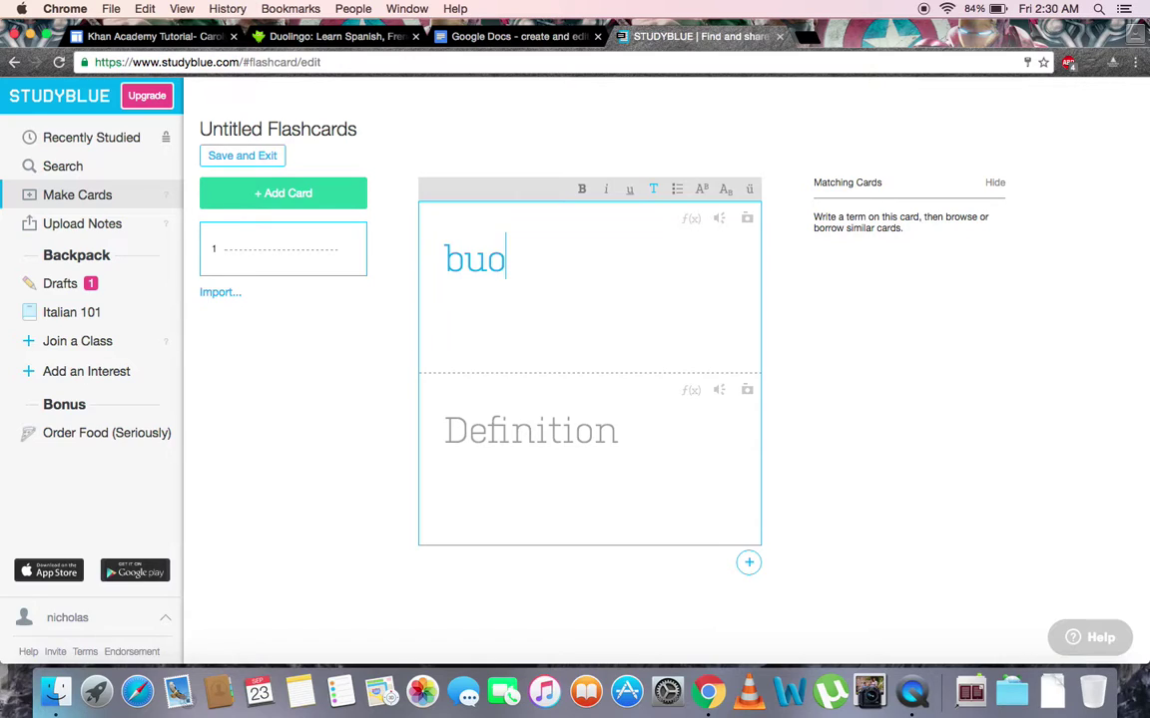
text(n biorno)
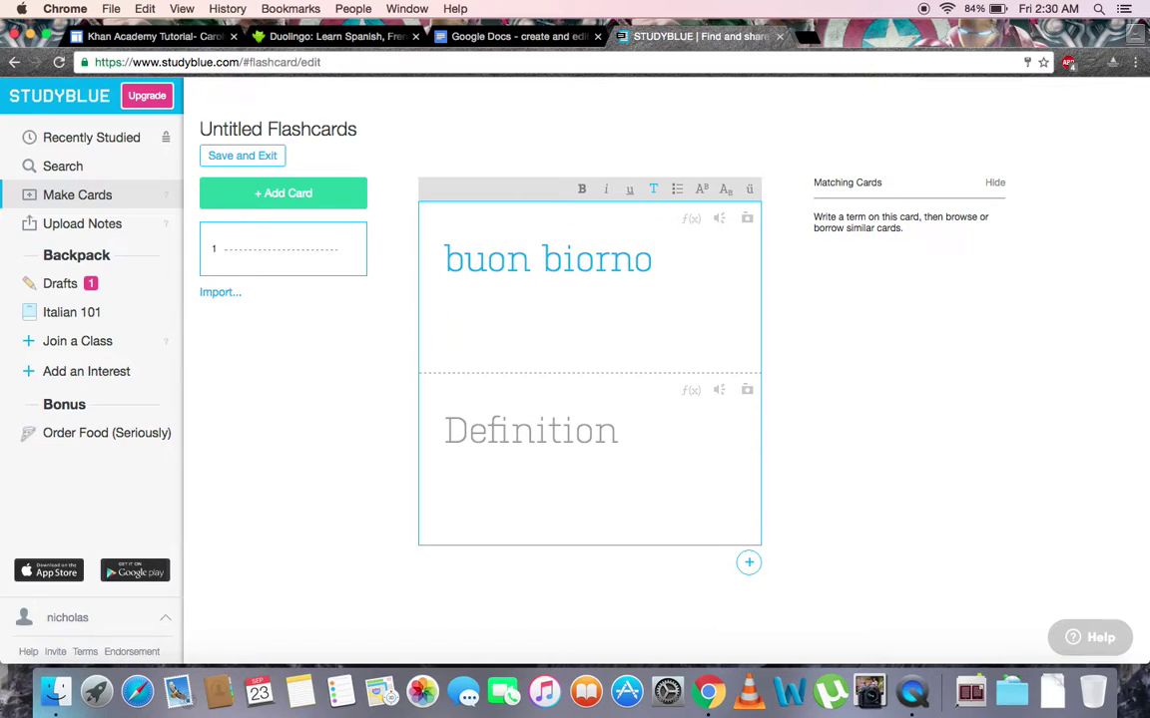
key(Left)
key(Left)
key(Left)
key(Left)
key(Left)
key(BackSpace)
text(g)
Give card 1 the definition 'good morning' and add a blank card 2.
click(588, 437)
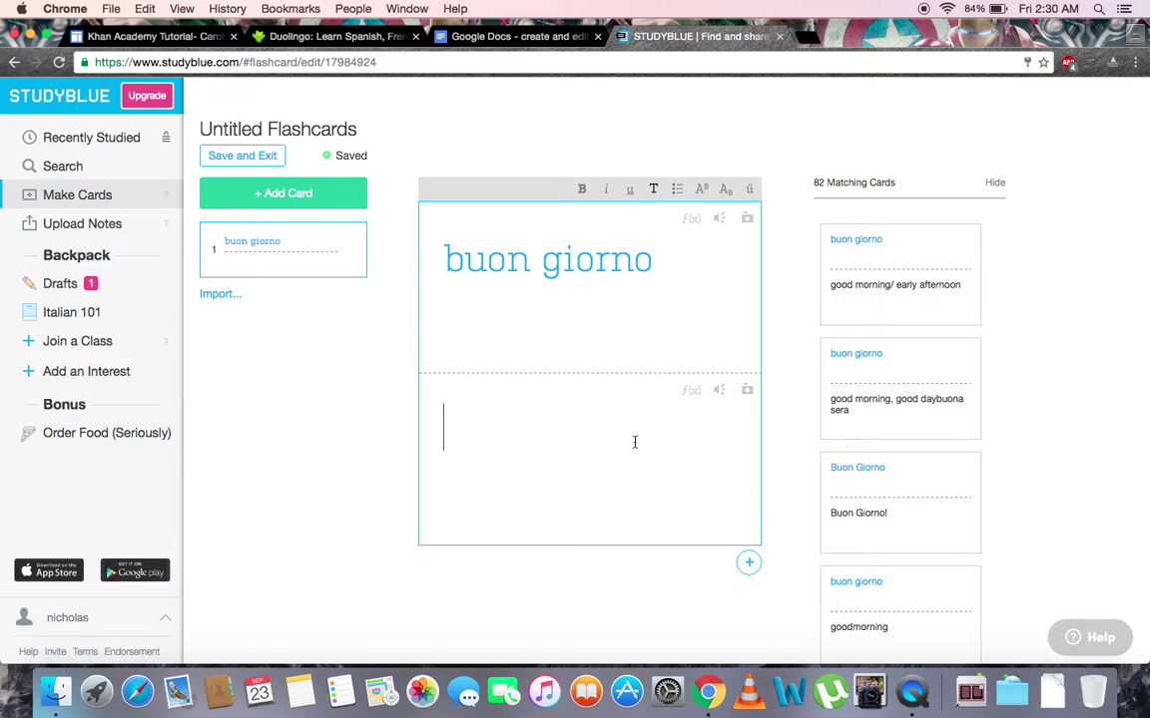
scroll(888, 471, down, 3)
scroll(888, 466, down, 8)
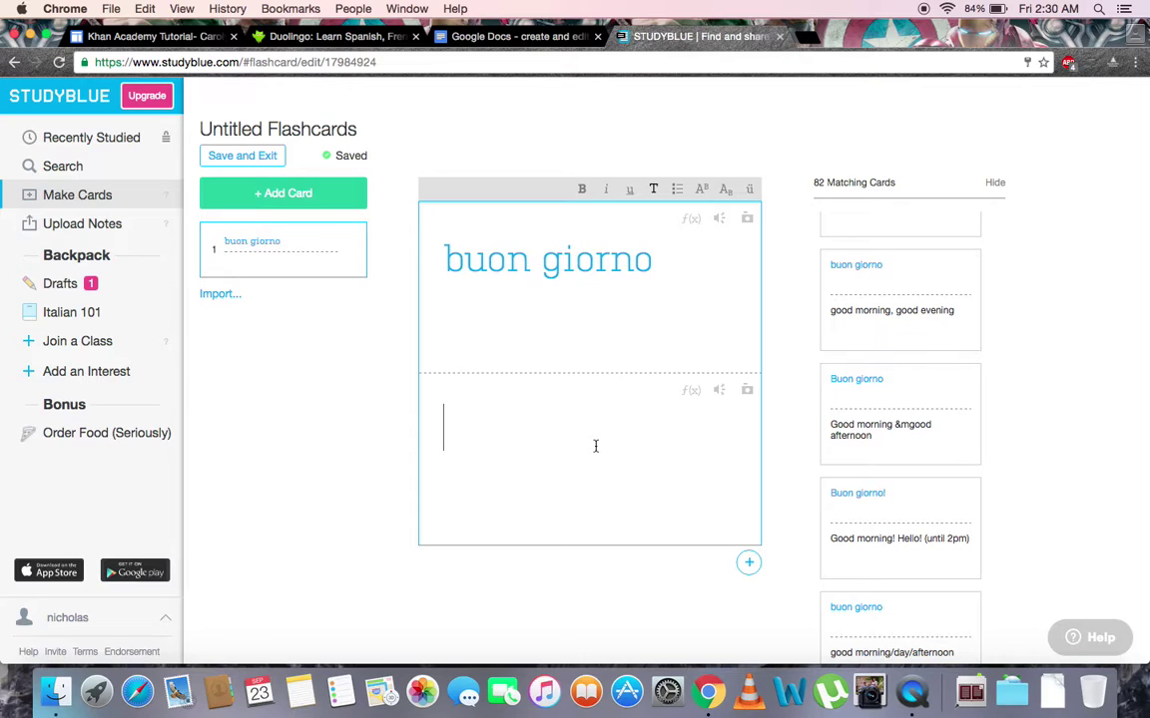
text(good morning)
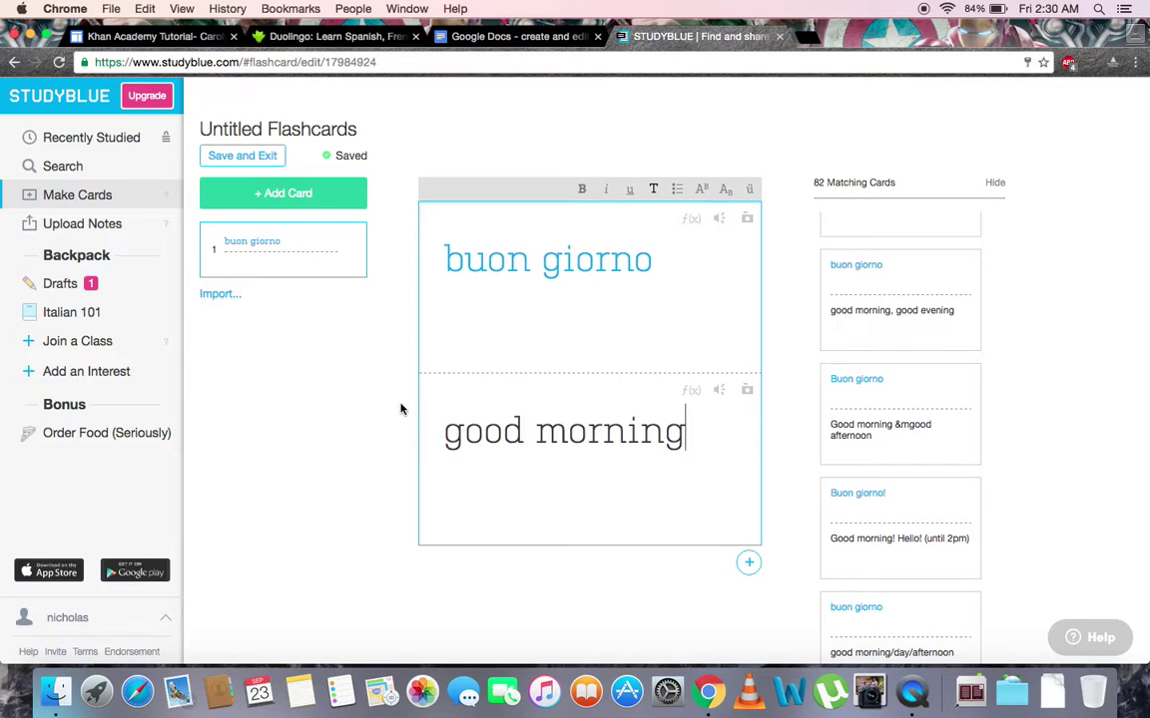
click(362, 198)
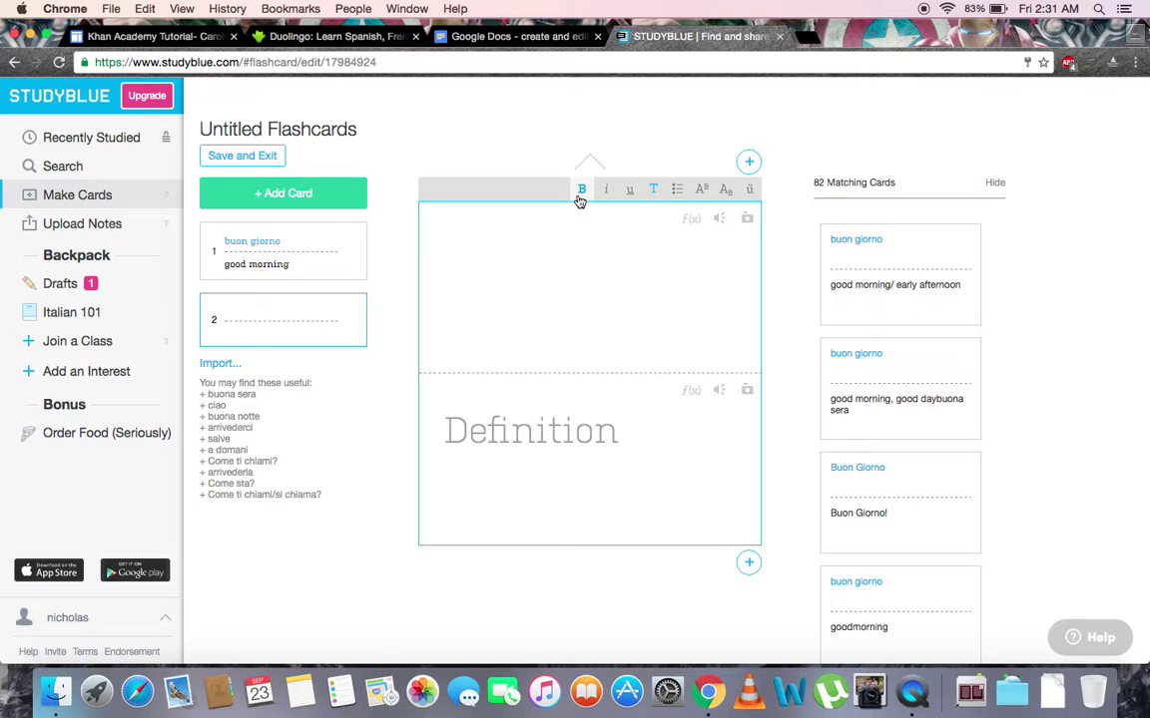
Type 'buona sera' in green as card 2's term.
click(653, 190)
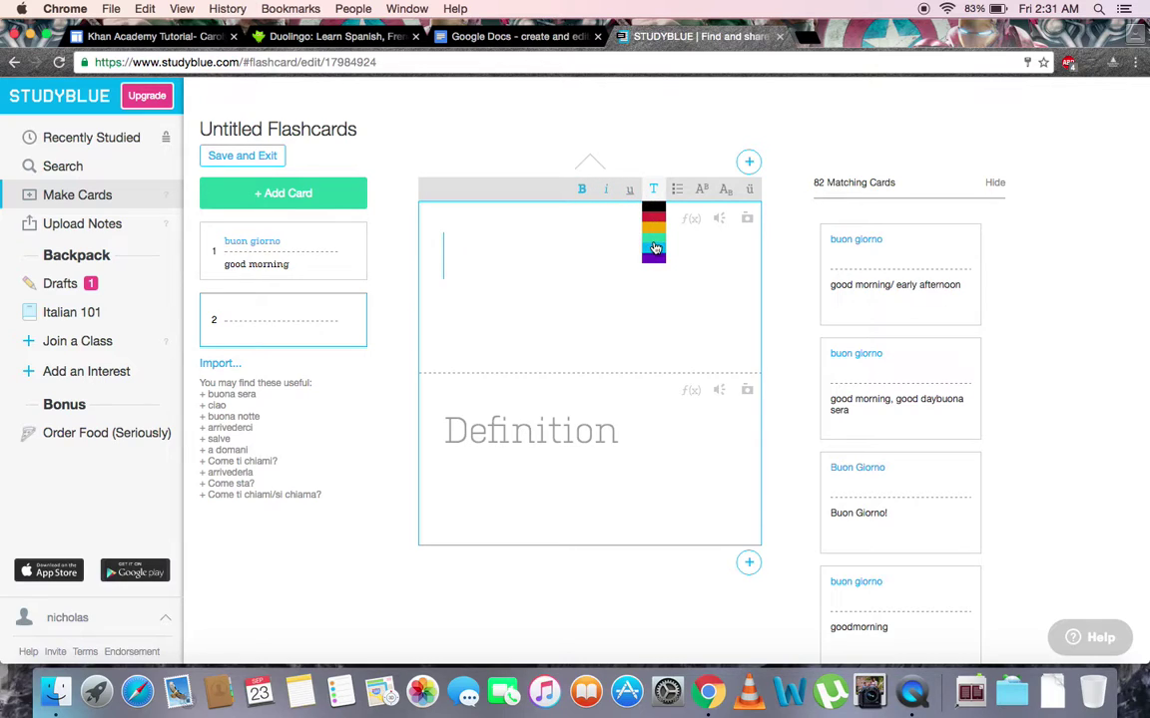
click(654, 244)
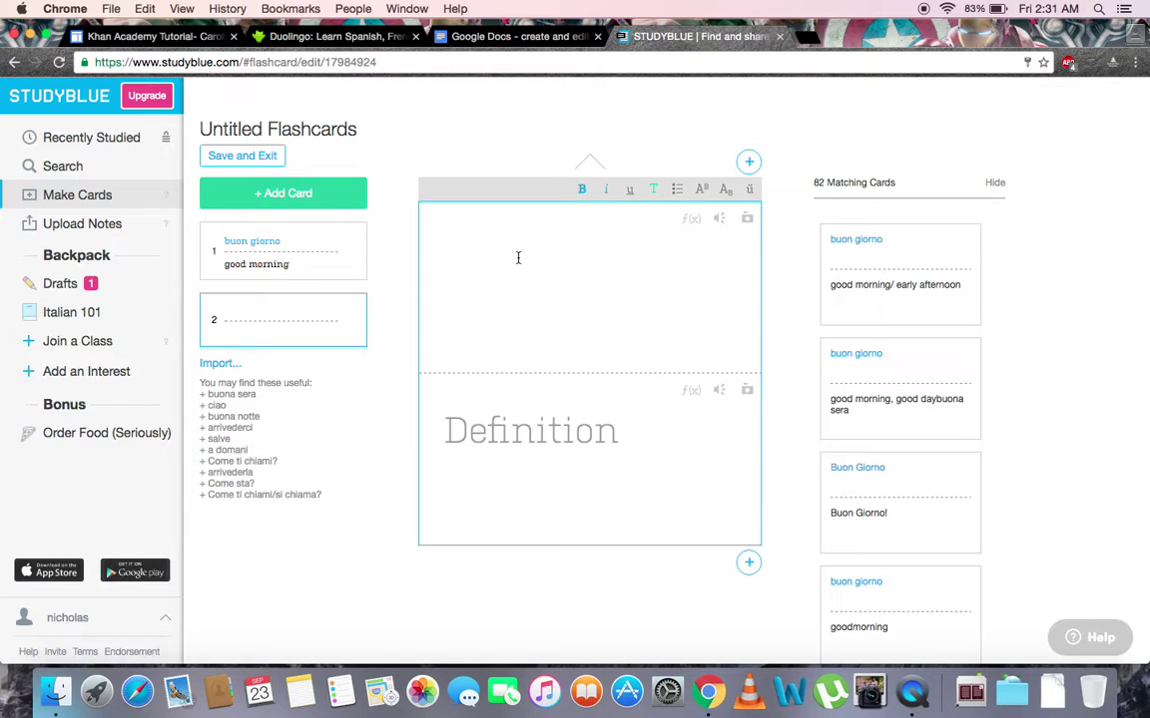
text(buon)
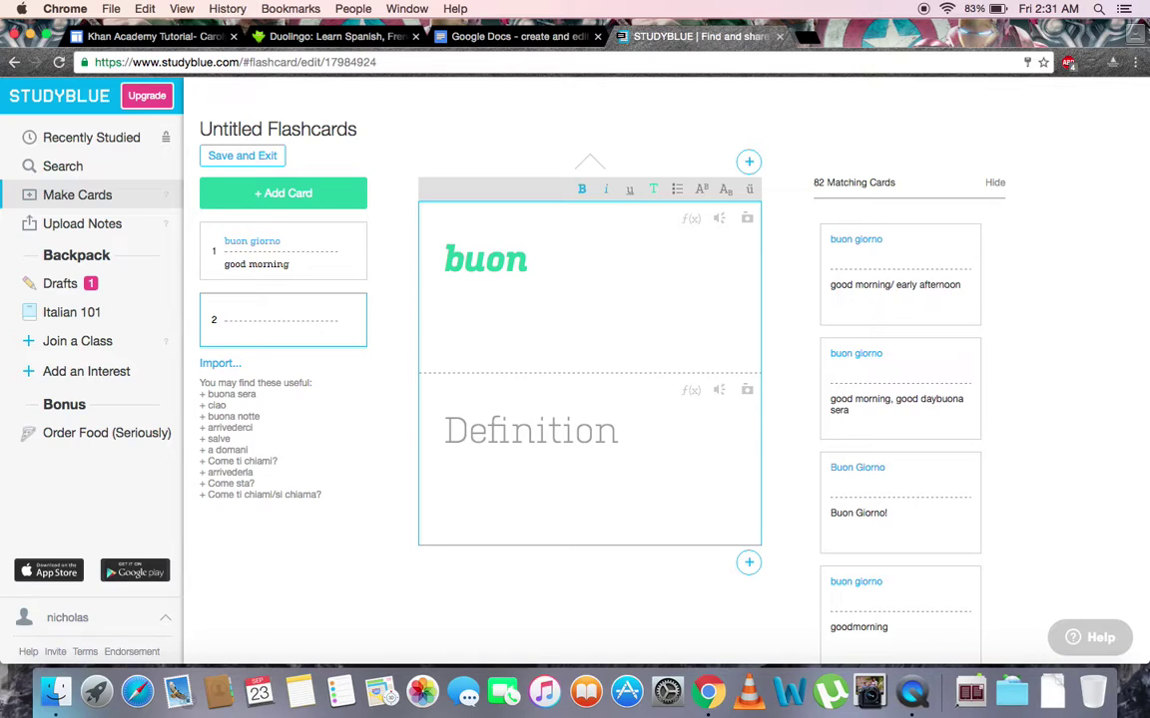
text(a sera)
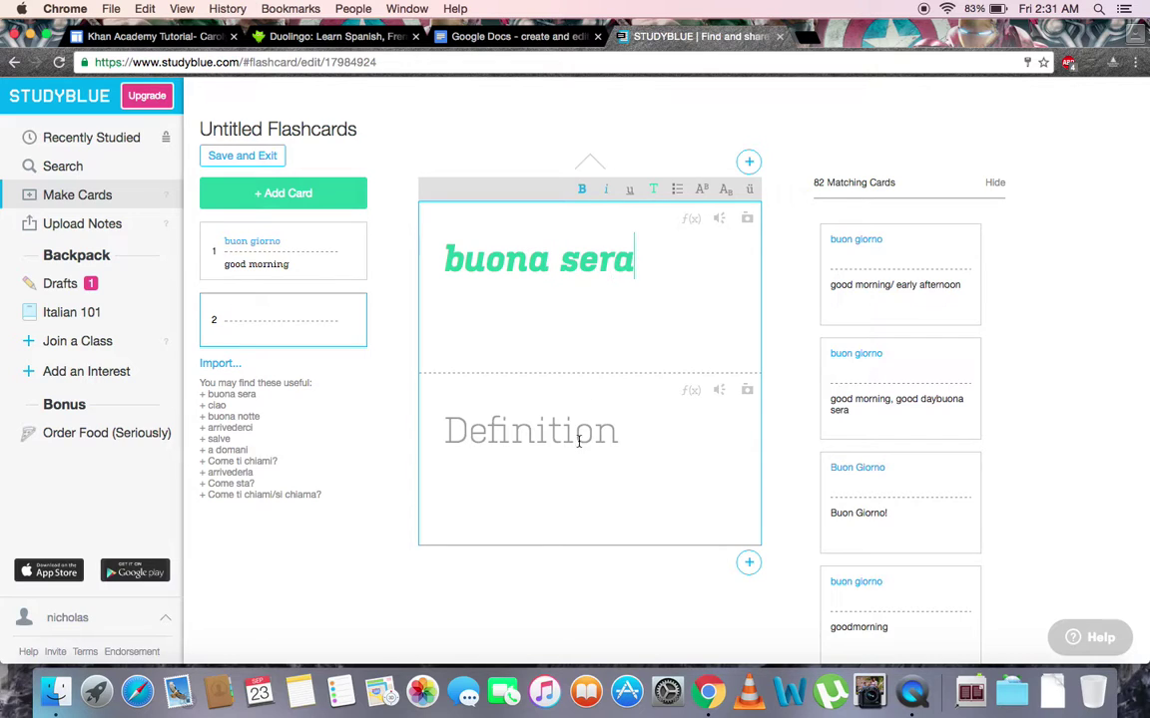
Give card 2 the definition 'good night' and add a blank card 3.
click(574, 452)
scroll(887, 377, down, 2)
scroll(885, 380, down, 4)
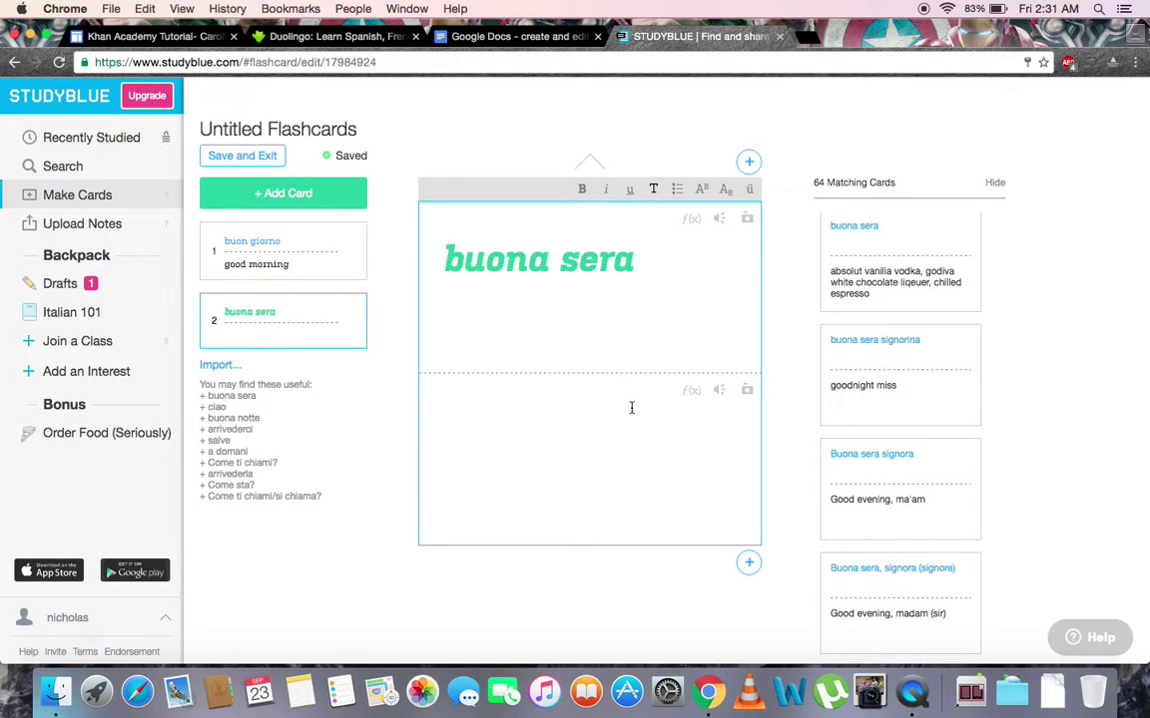
text(good night)
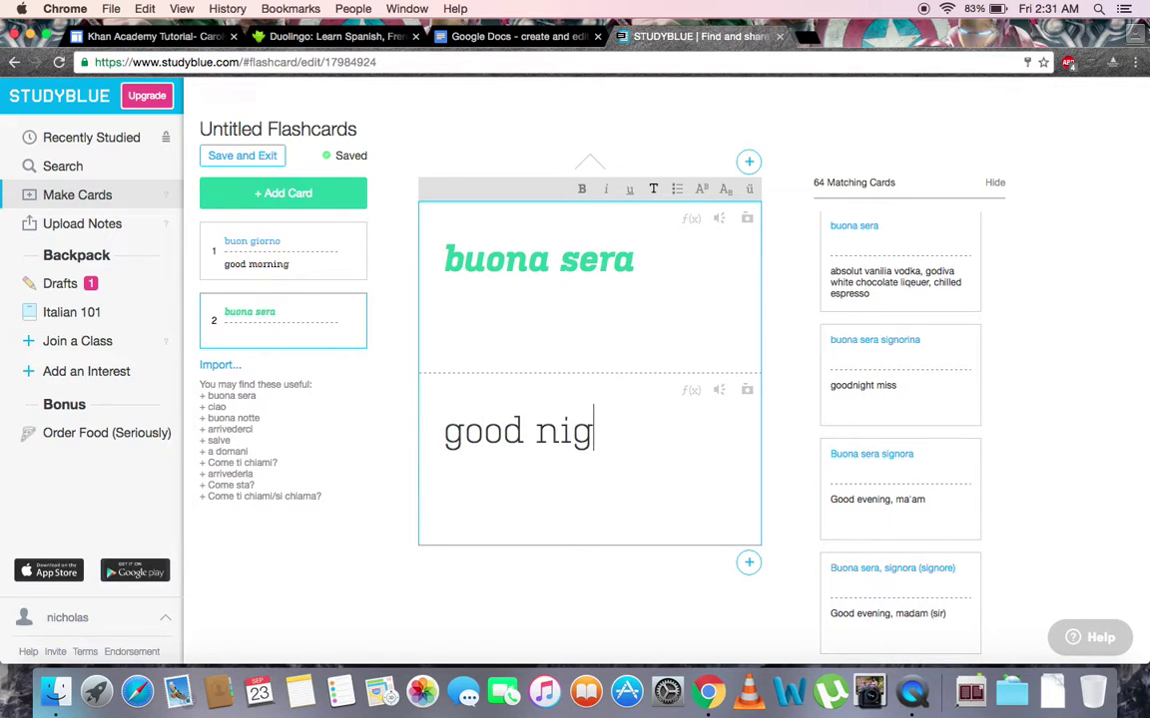
click(341, 194)
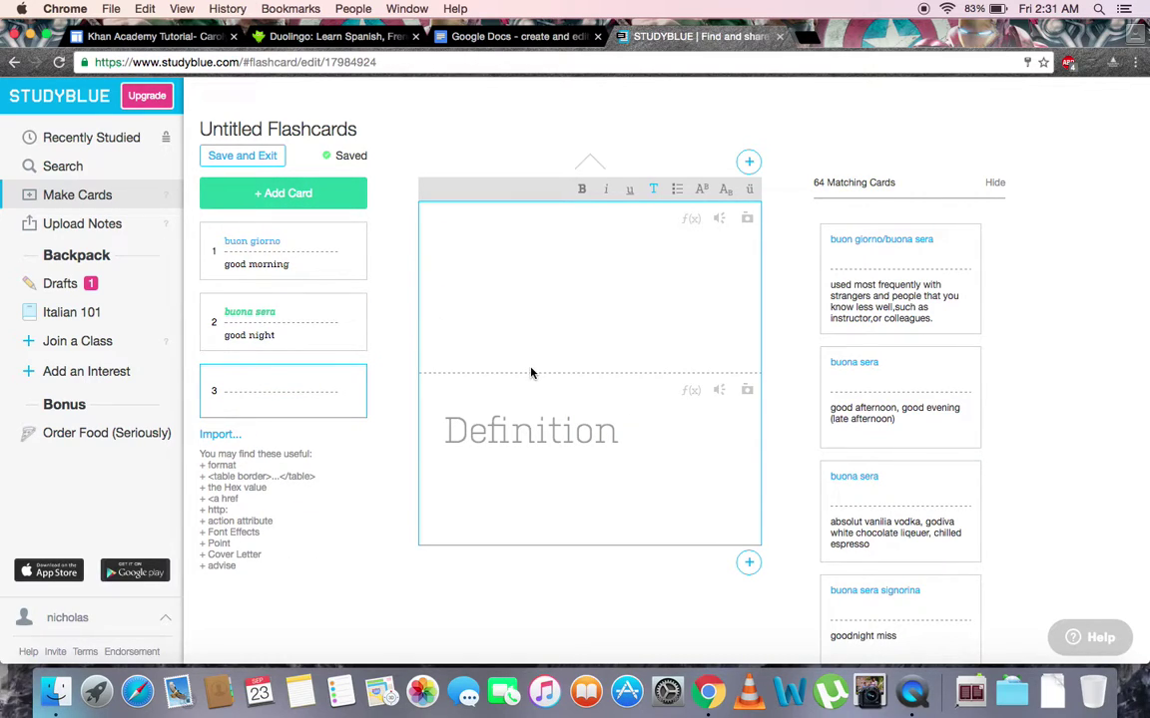
Fill card 3 with 'arrivederci' / 'goodbye' and bring up the Save Flashcards dialog.
text(arrive)
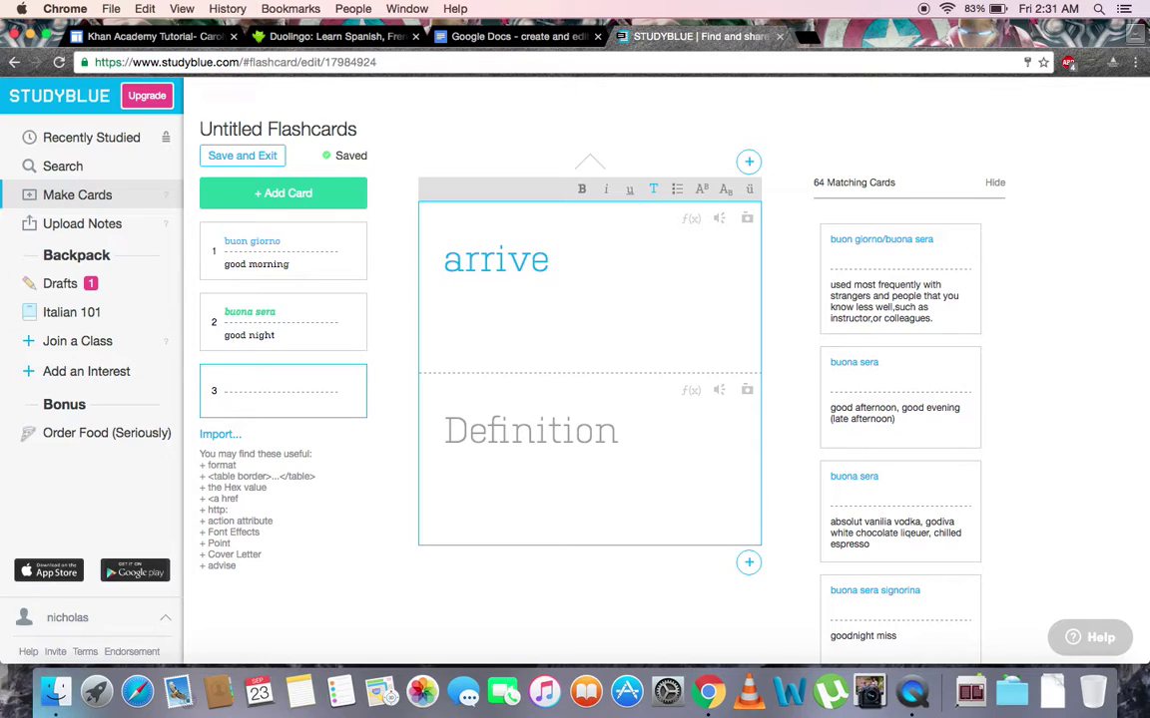
text(derci)
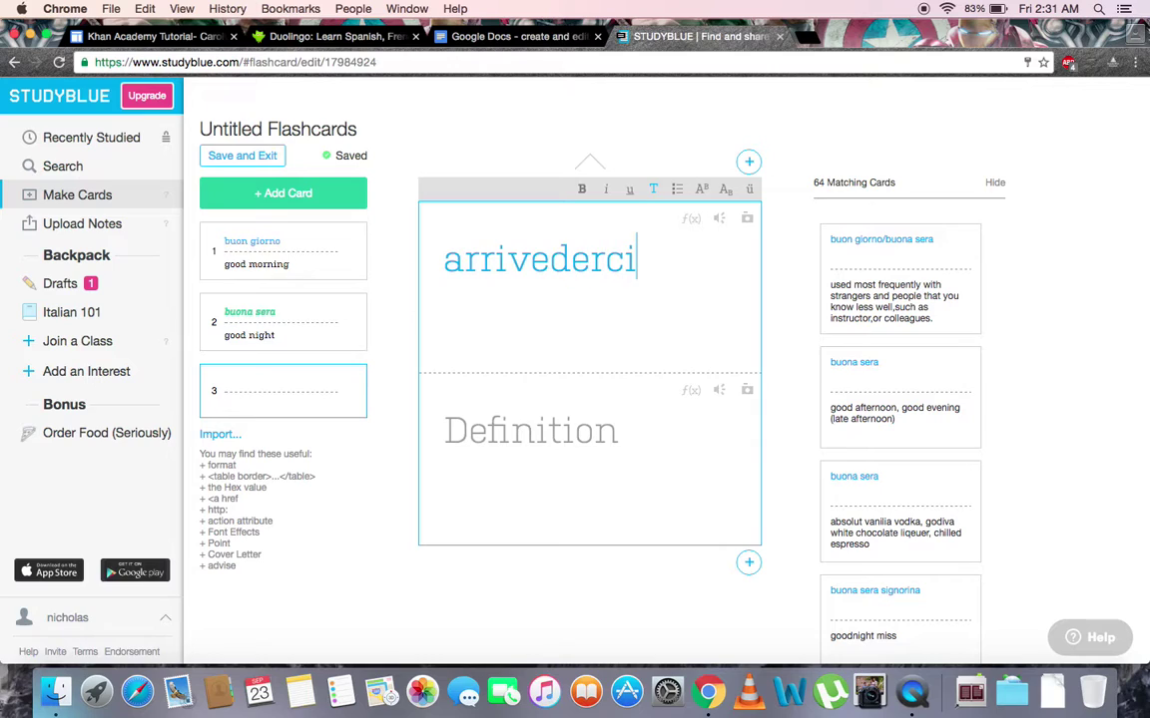
click(630, 432)
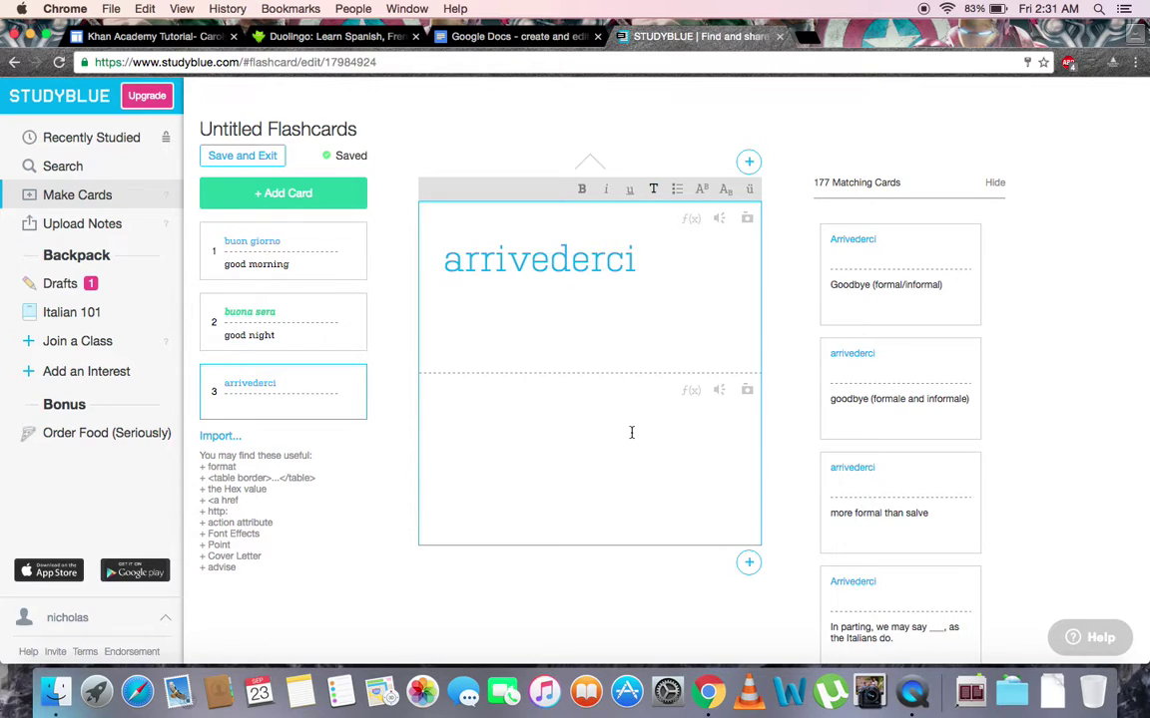
text(goodbye)
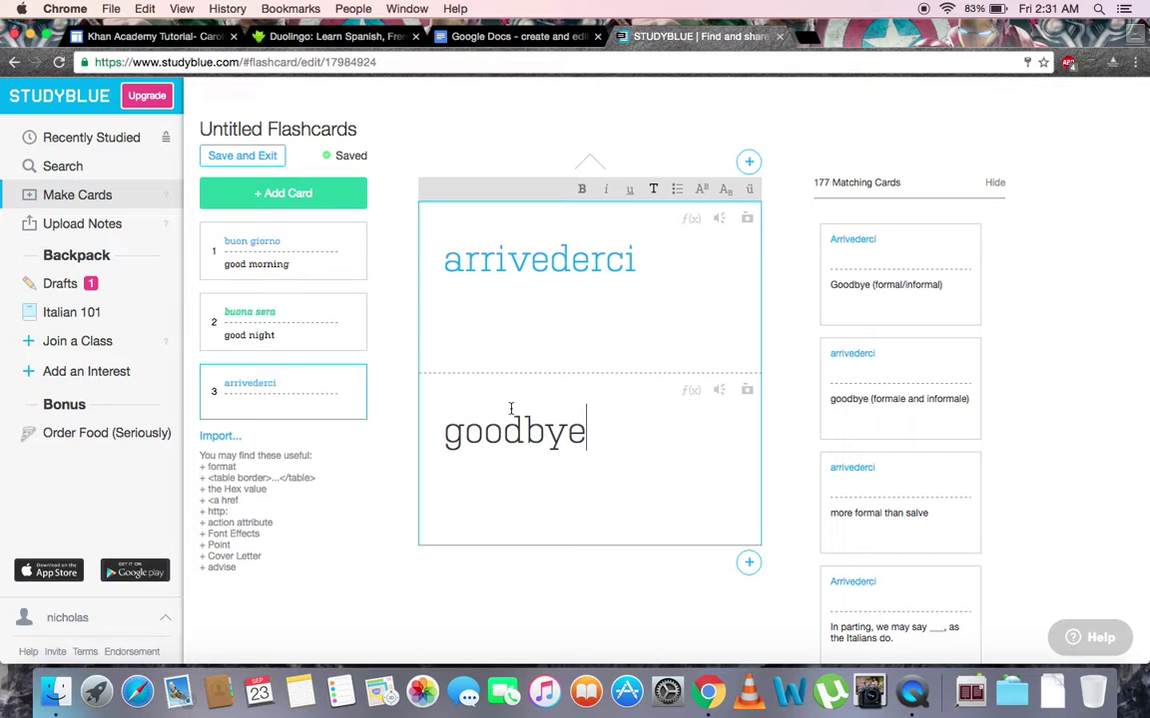
click(269, 160)
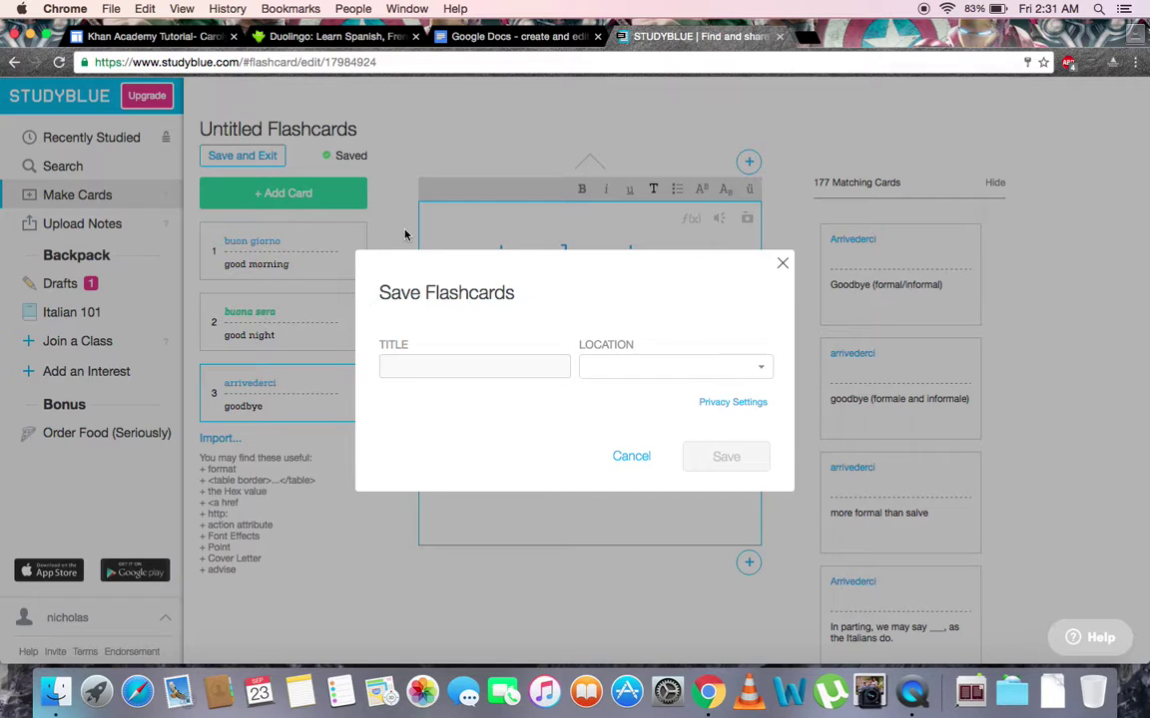
Save the set titled 'Basic Italian Phrases' with location ITALIAN 101.
text(Basic Italian Phrases)
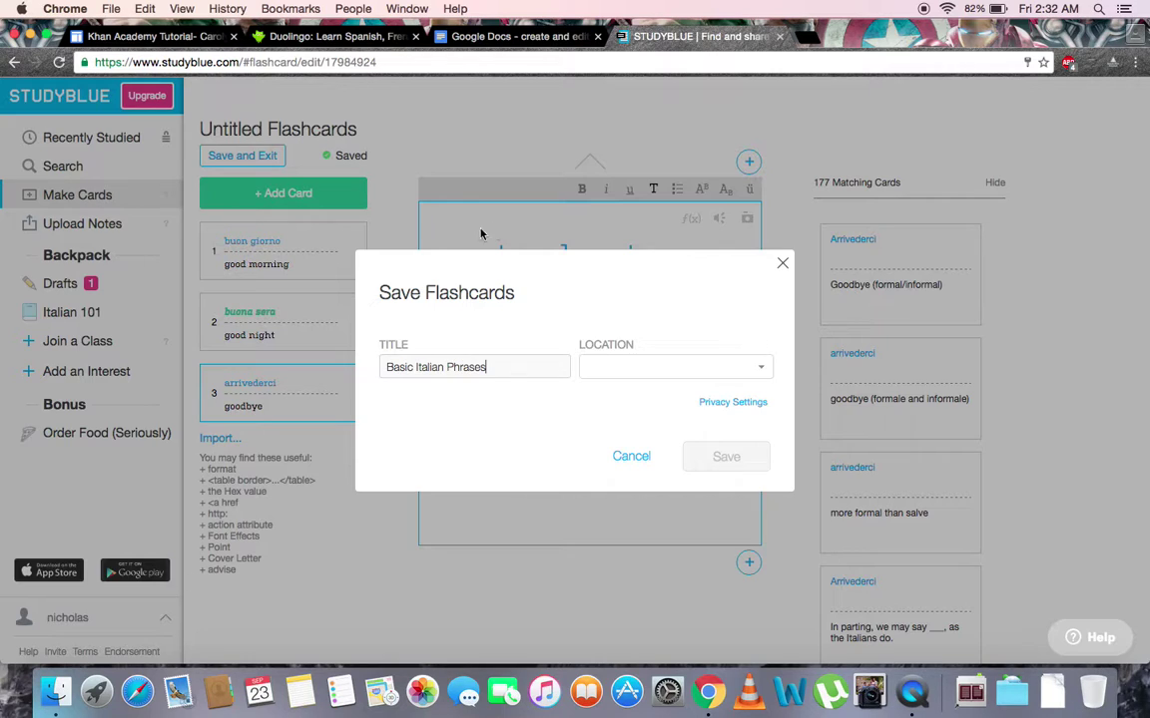
click(638, 367)
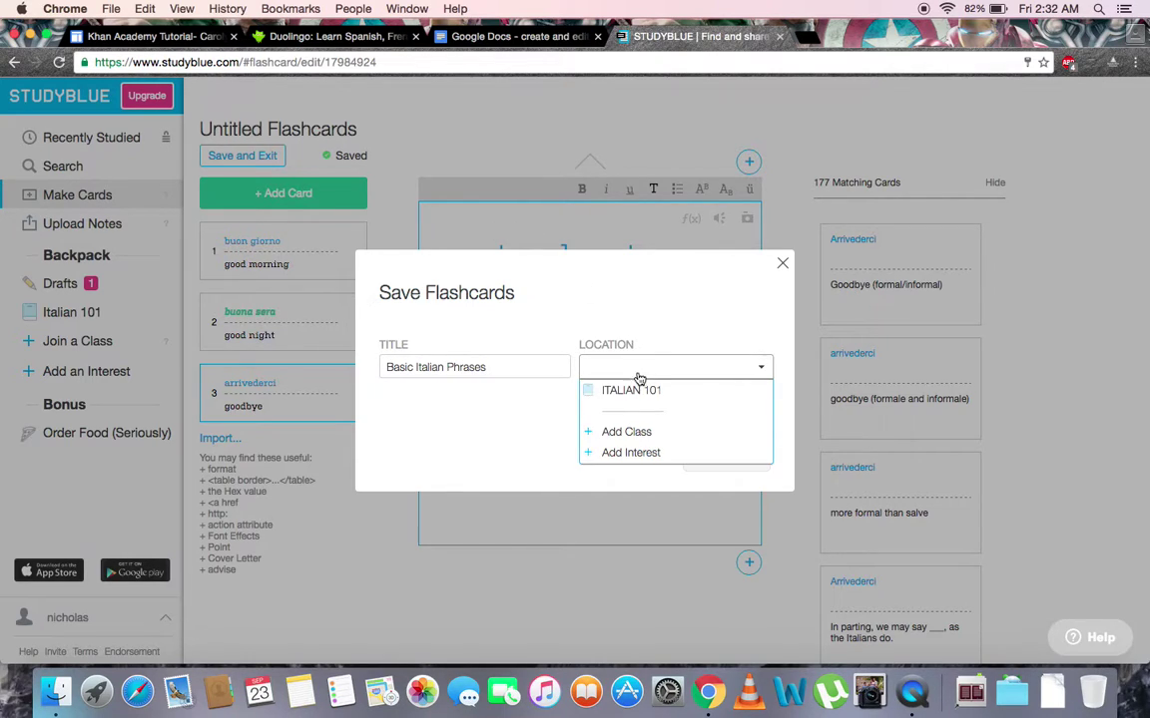
click(639, 392)
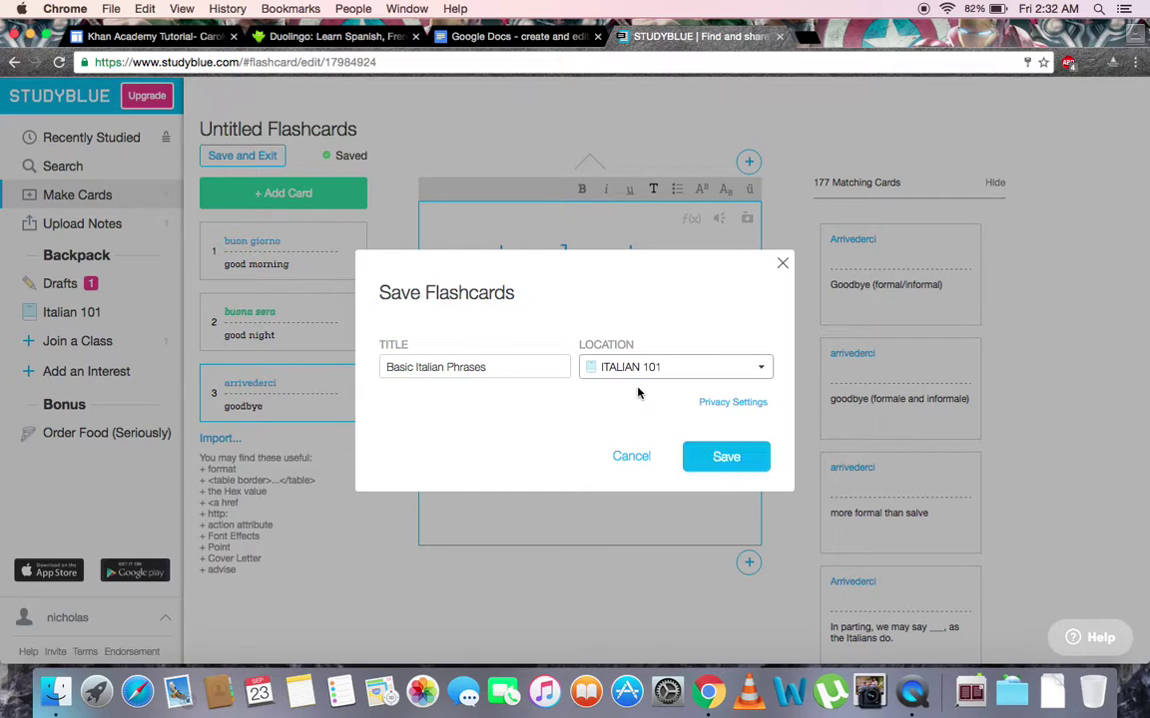
click(727, 454)
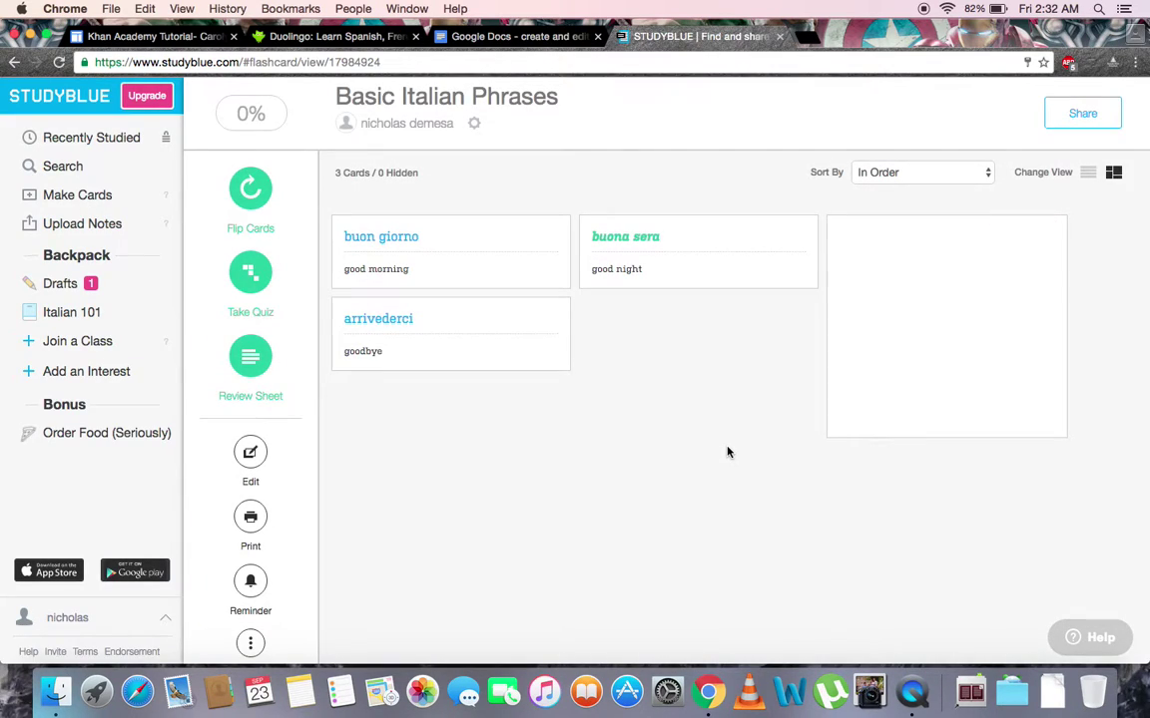
Open Basic Italian Phrases from the Italian 101 class and show its Flip Cards study options.
click(99, 318)
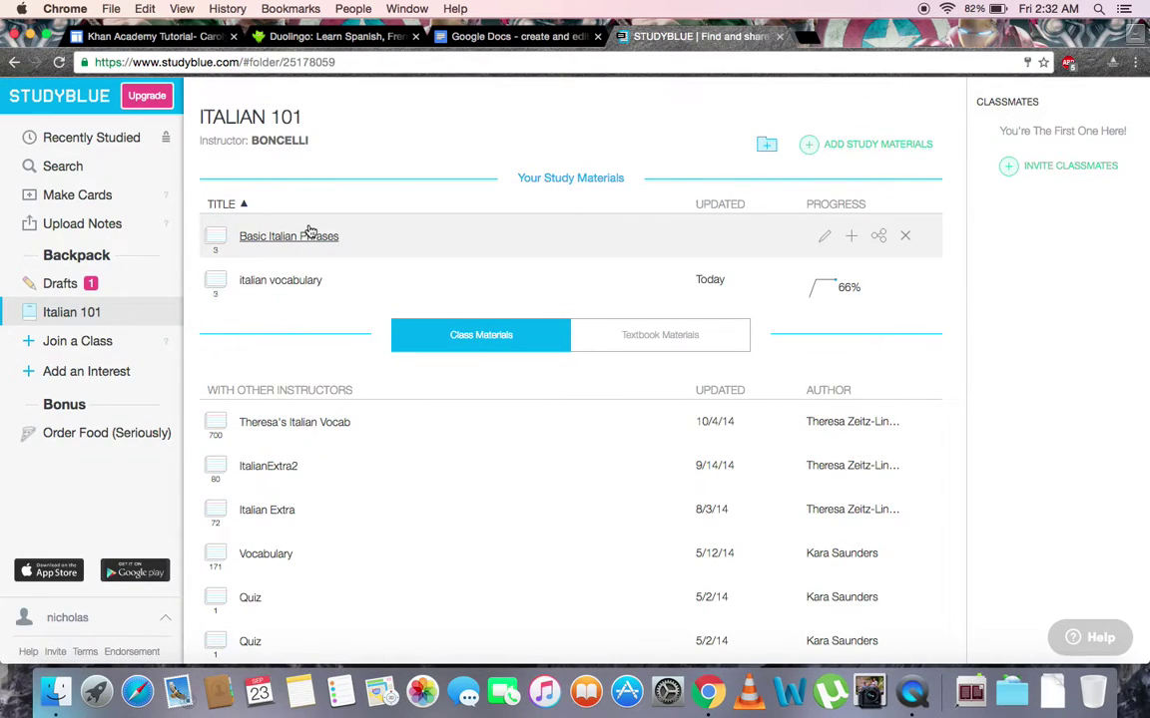
click(341, 246)
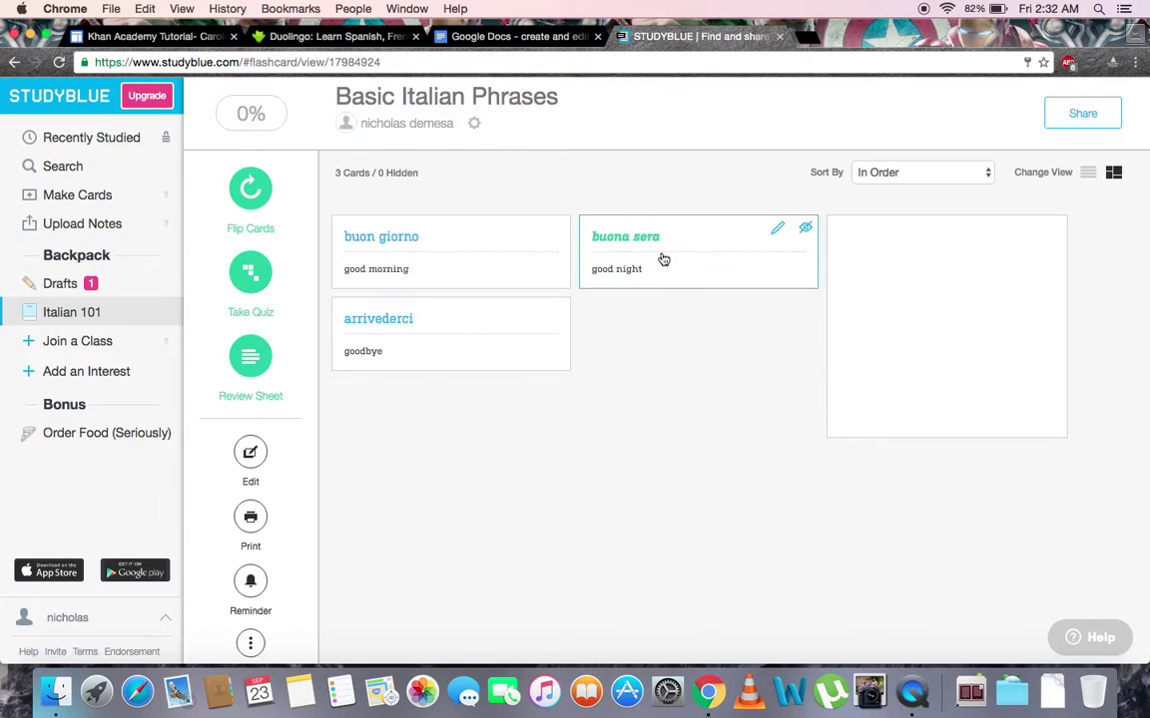
click(458, 262)
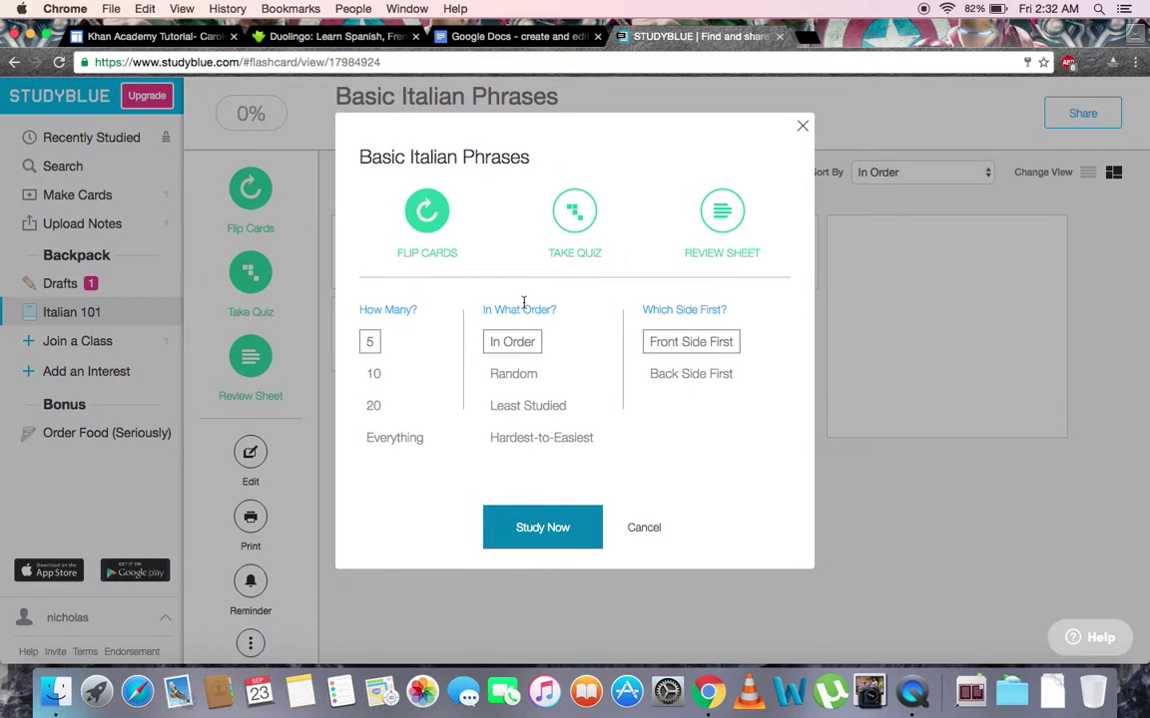
Flip buon giorno, buona sera and arrivederci, marking each right for a 3/3 Ace score.
click(527, 544)
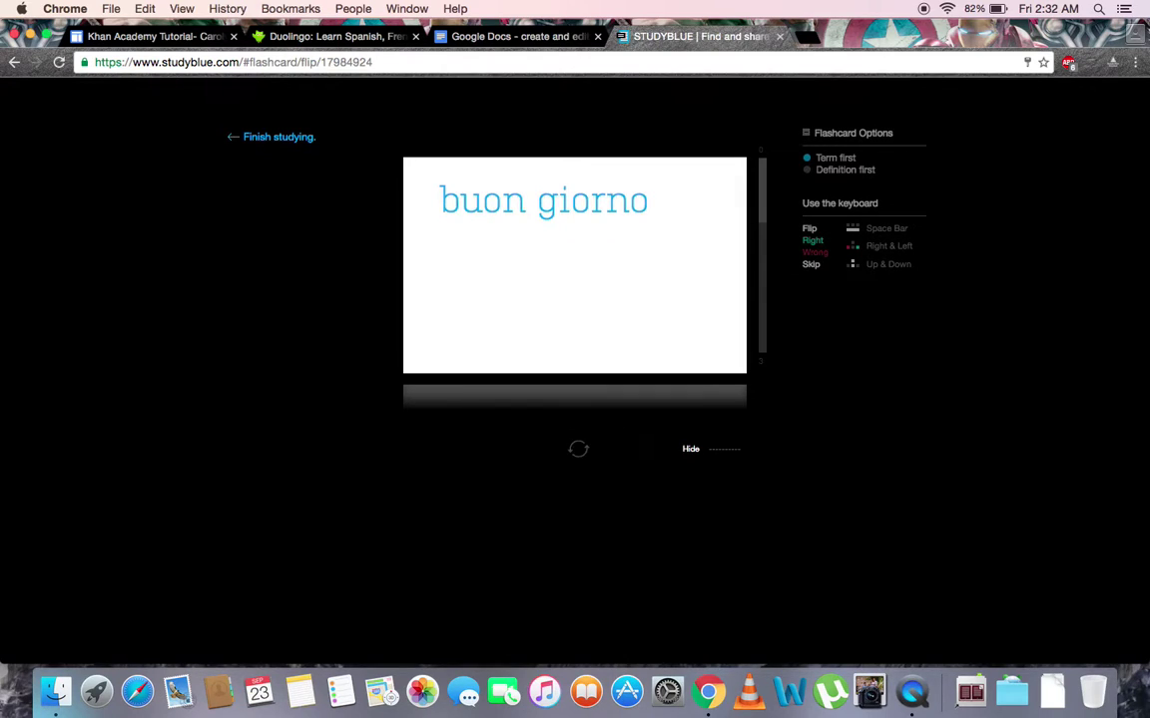
key(space)
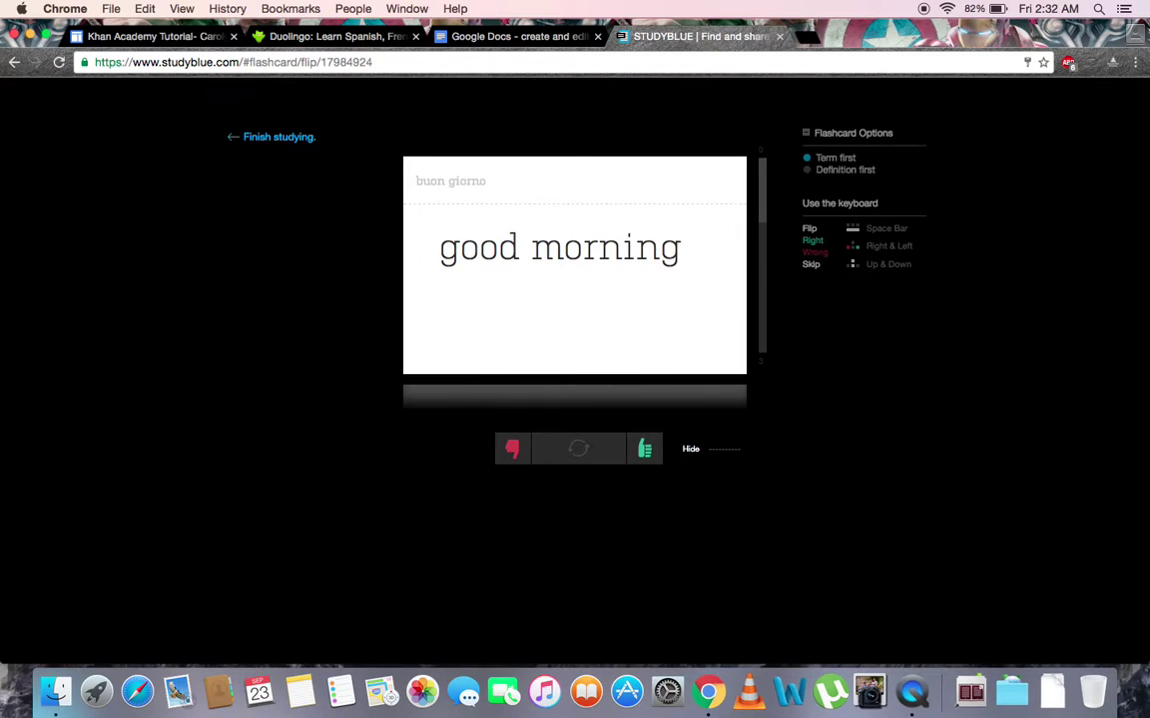
key(Right)
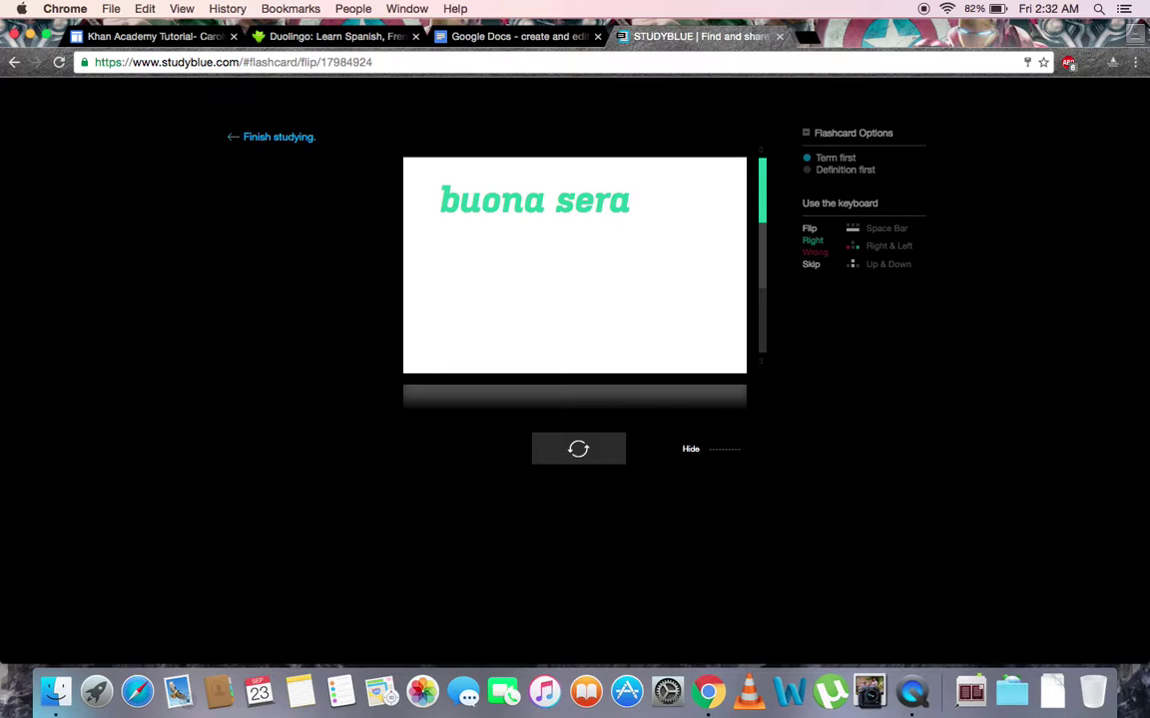
key(space)
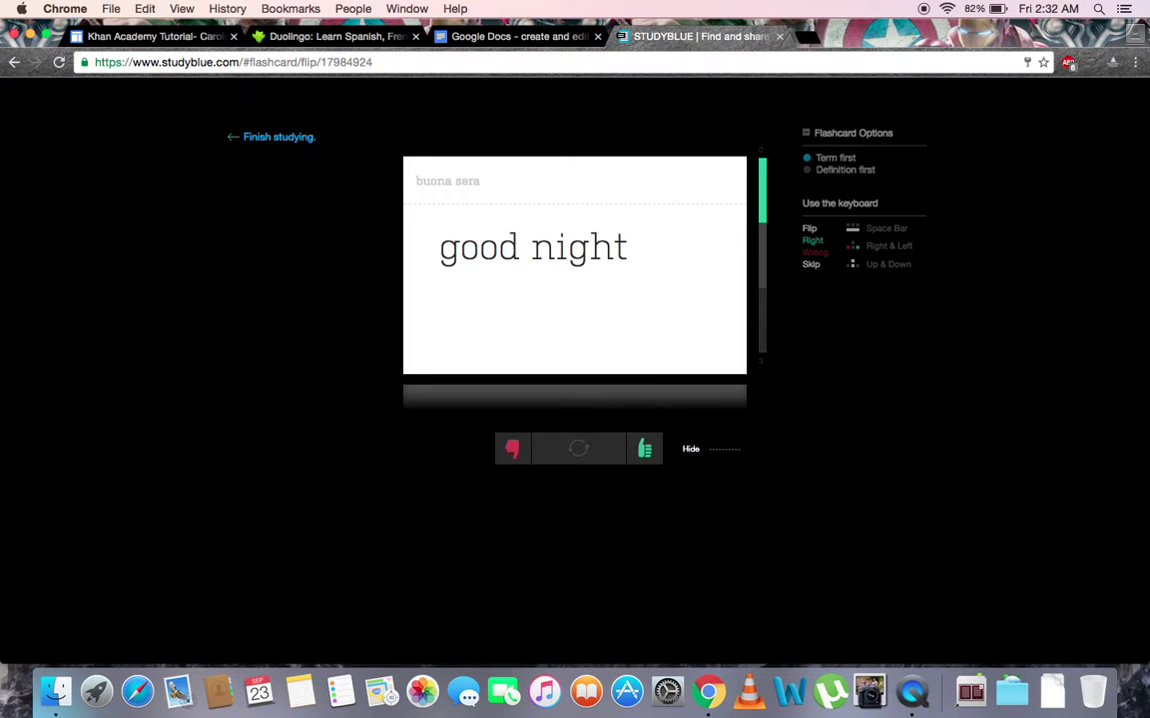
key(Right)
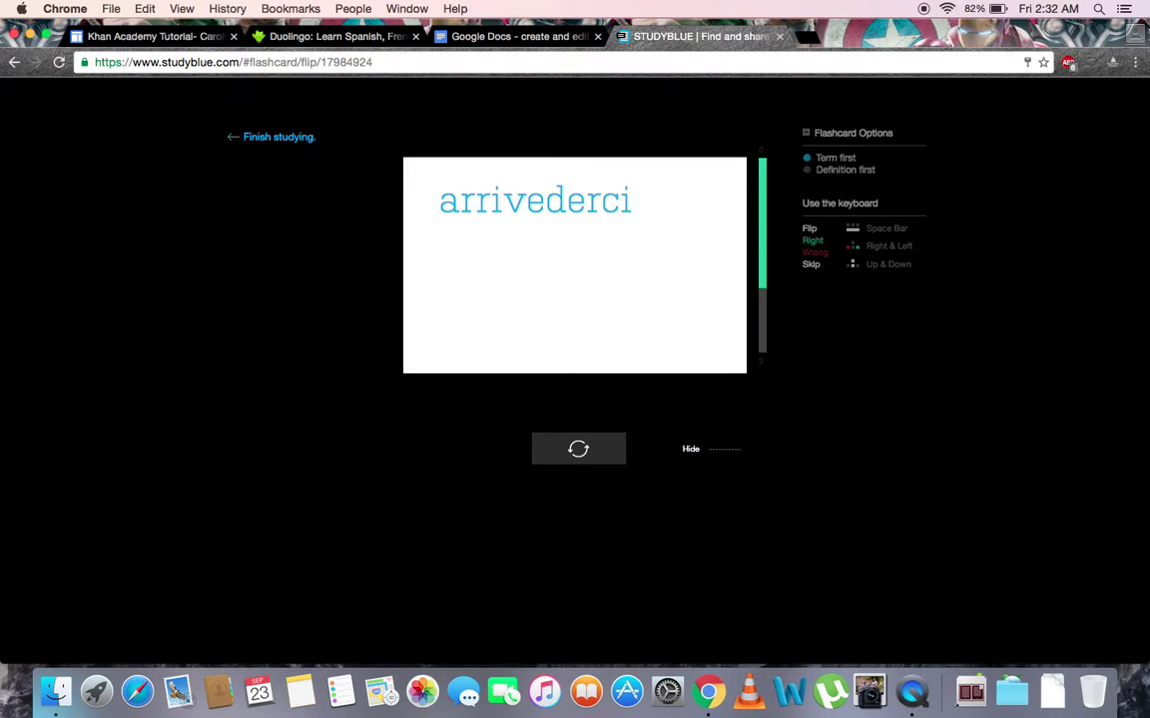
key(space)
key(Right)
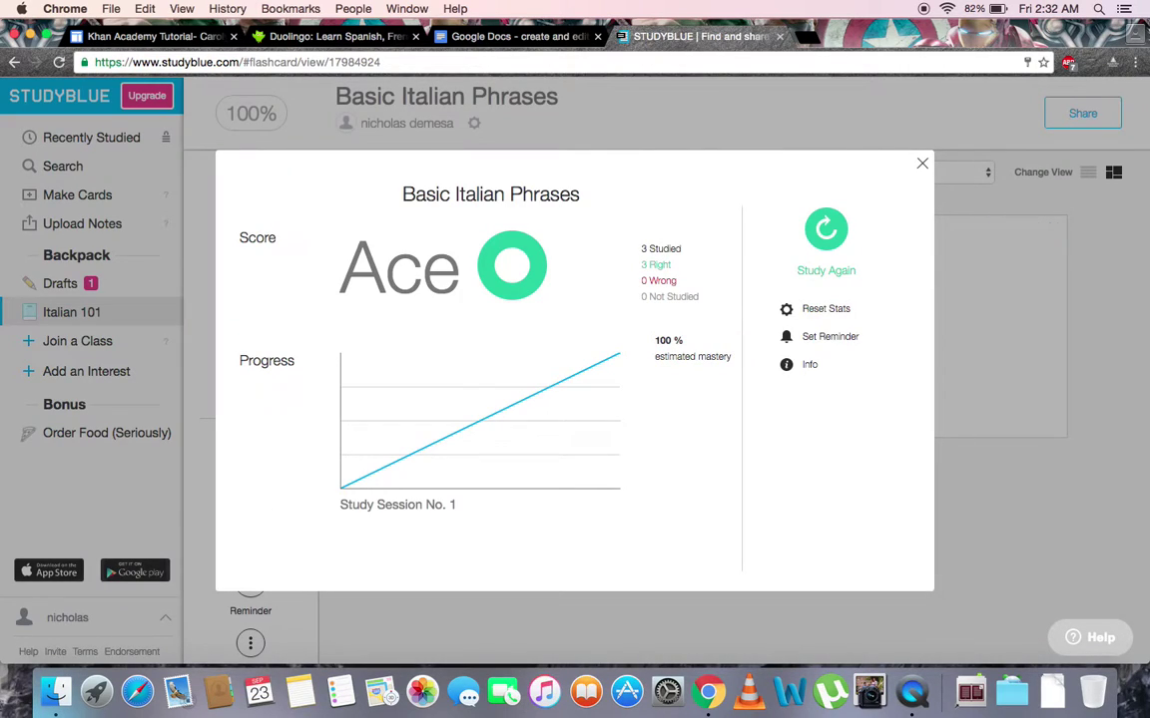